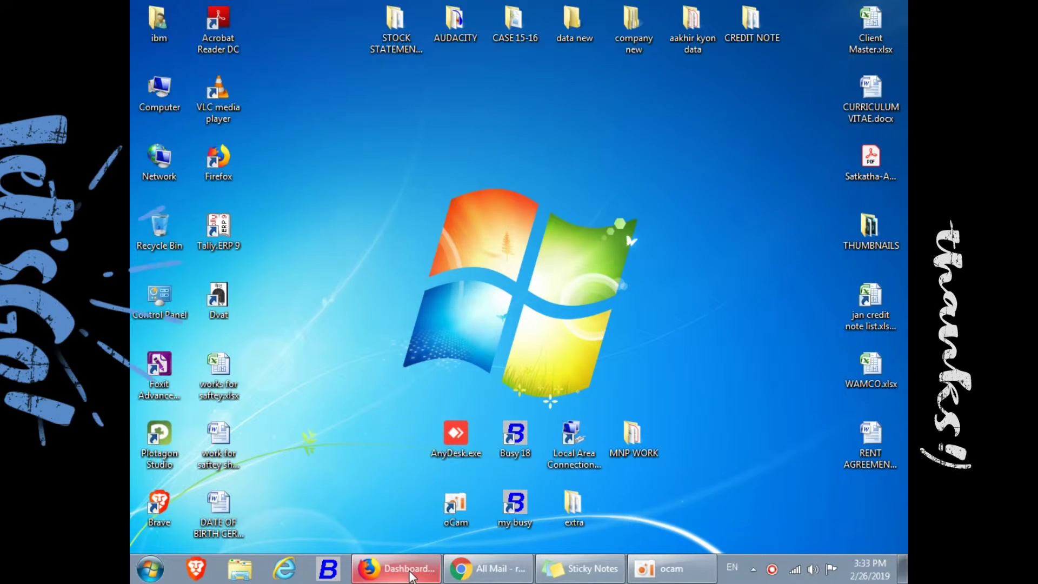
Step: Bring Firefox back and go to aakhirkyon.in in a new tab
click(395, 568)
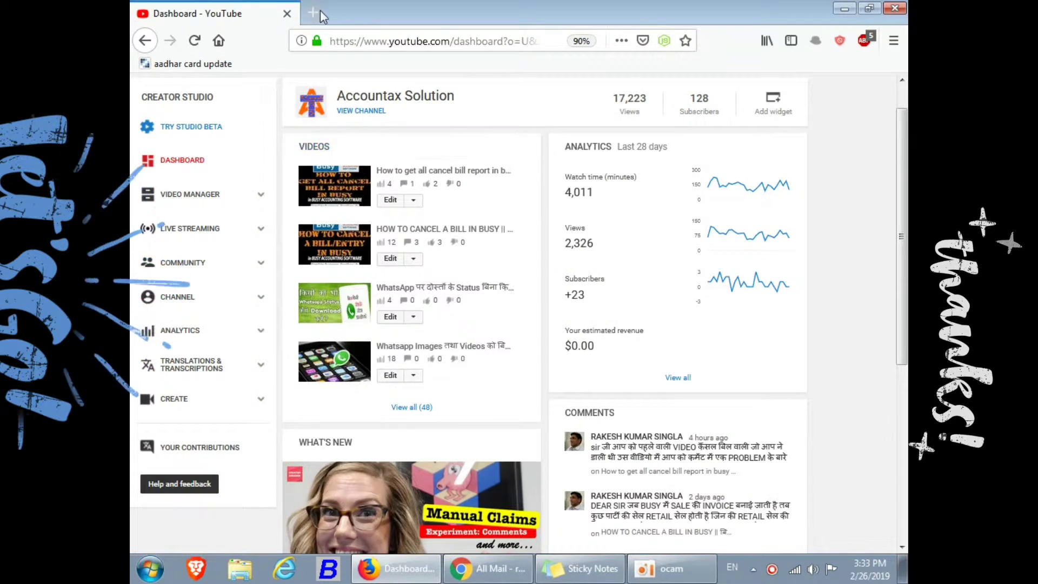
click(320, 10)
text(aak)
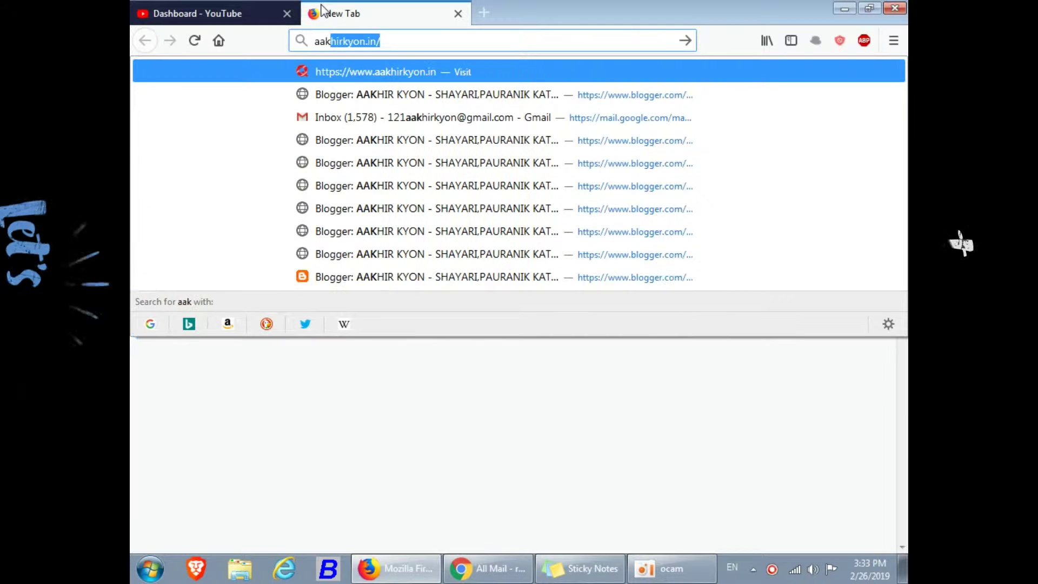
key(Return)
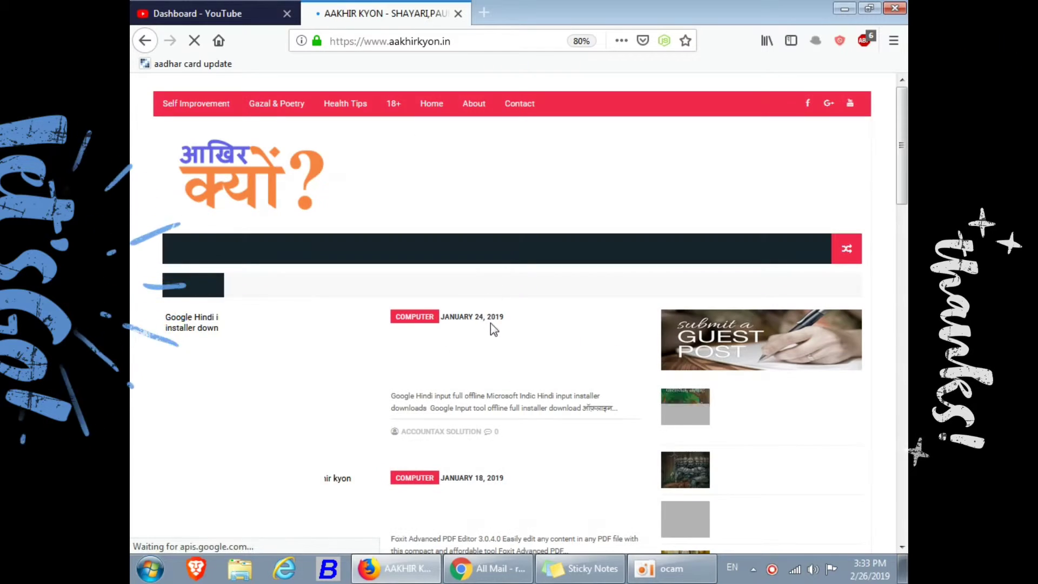
Step: Scroll the homepage and open the 'Excel ALL Formulas with example' post
scroll(465, 380, down, 2)
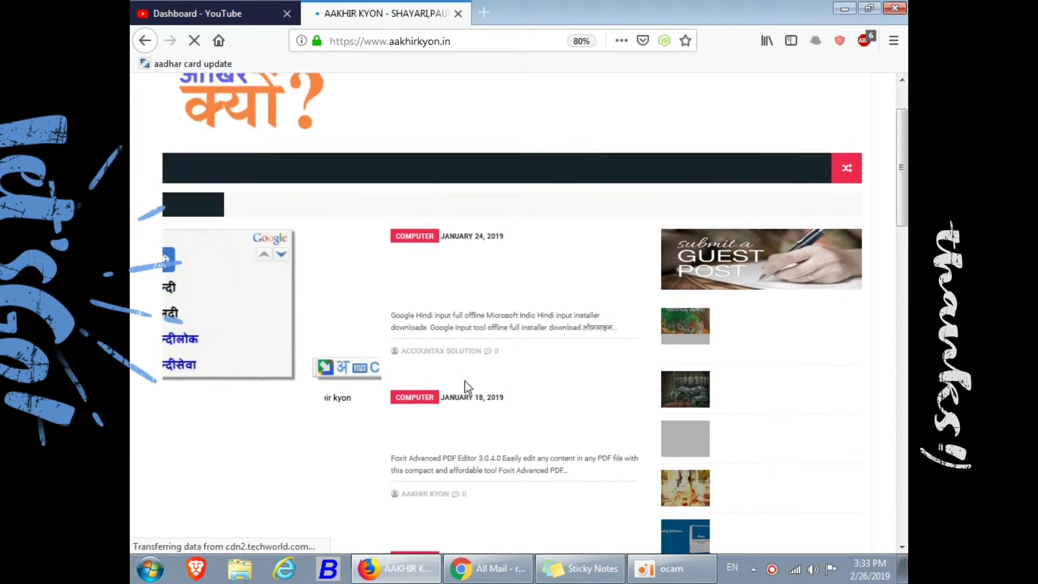
scroll(464, 383, down, 3)
scroll(463, 384, down, 2)
scroll(439, 378, down, 2)
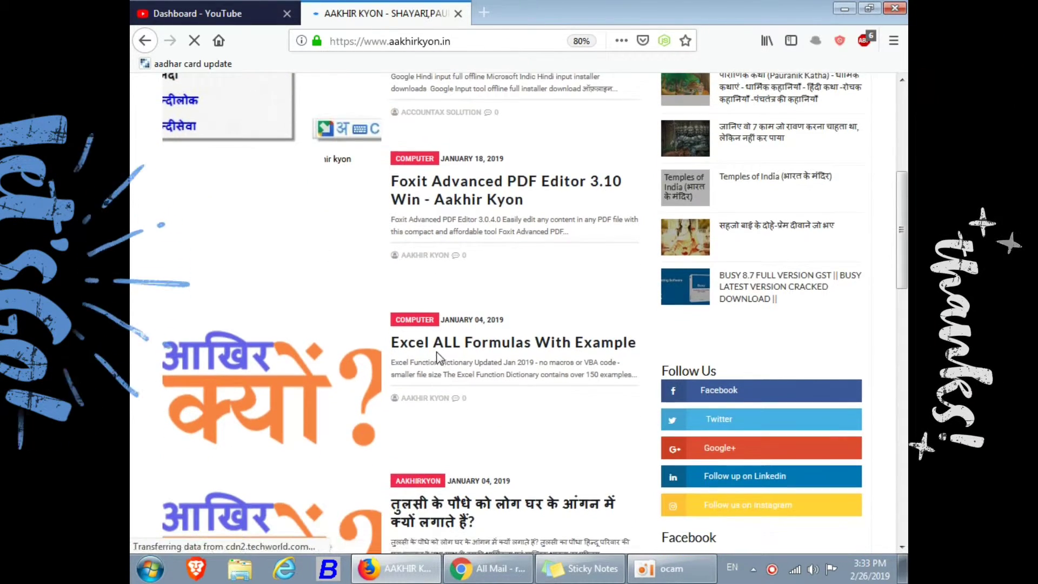
click(437, 346)
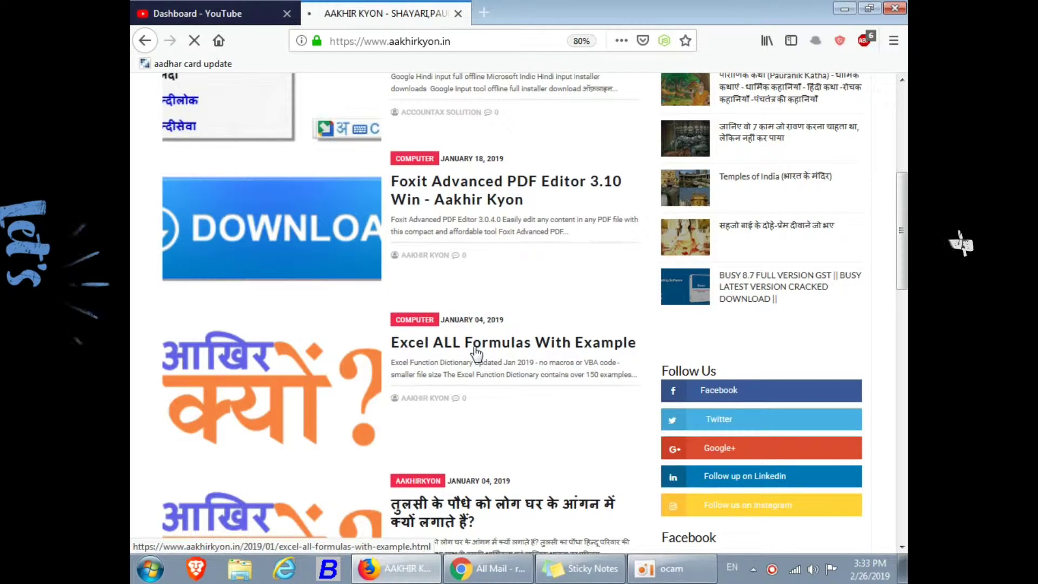
scroll(473, 354, down, 2)
scroll(462, 378, down, 2)
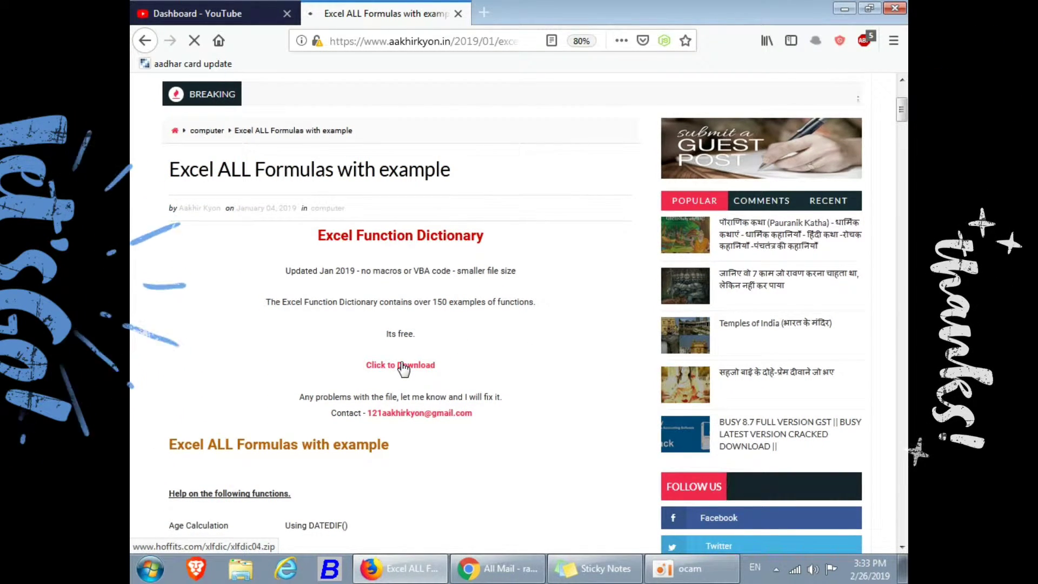
Step: Download the Excel Function Dictionary zip and confirm saving it
click(402, 366)
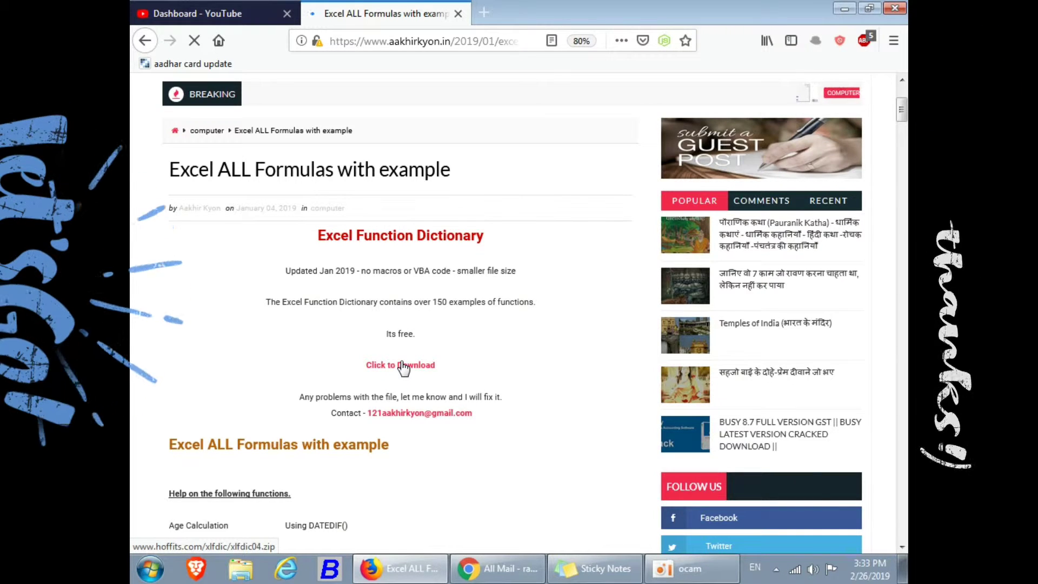
click(704, 464)
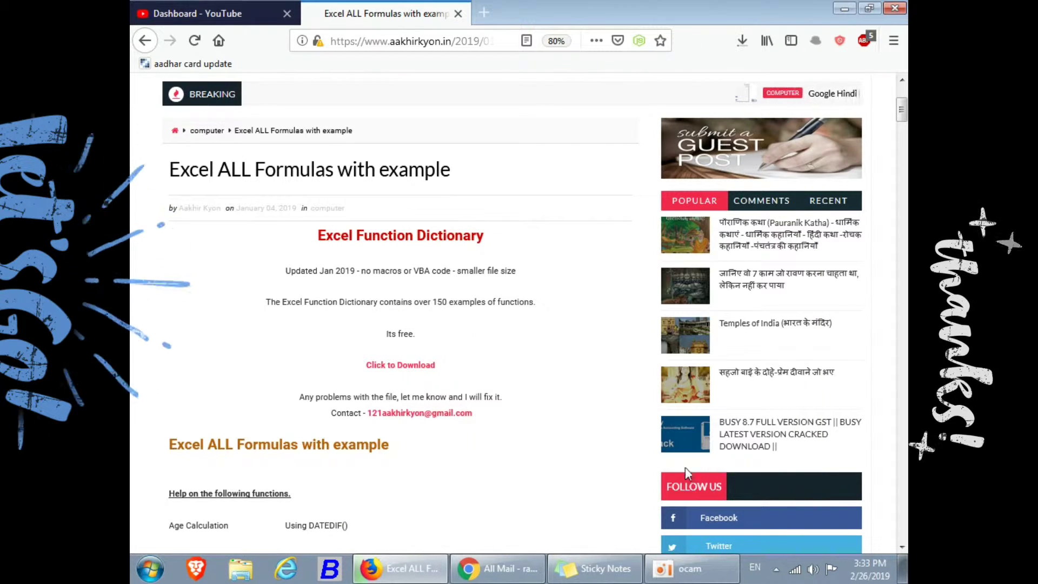
click(739, 43)
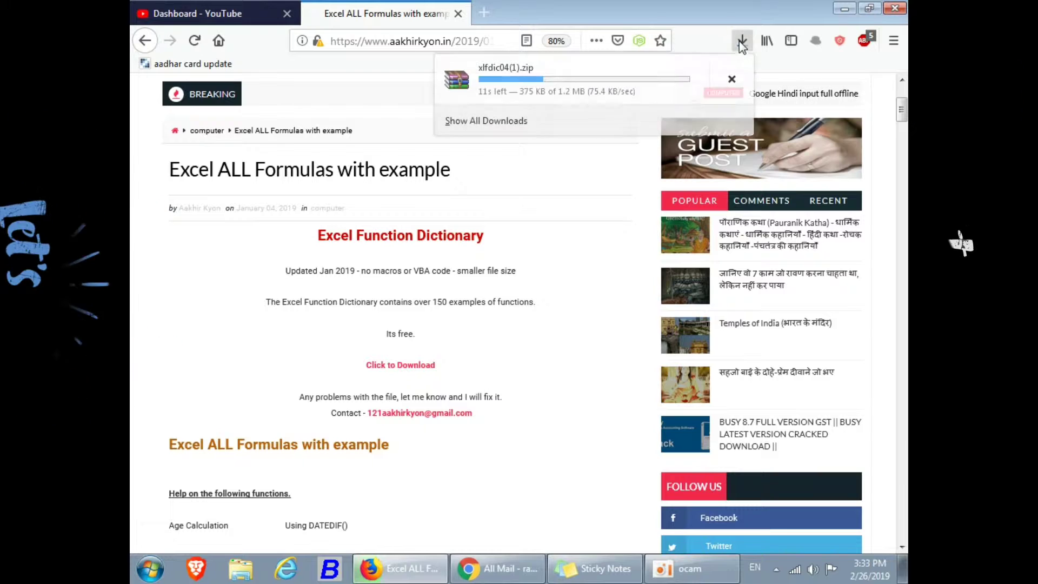
Step: Show the downloaded xlfdic04(1).zip in its Downloads folder in Windows Explorer
click(595, 115)
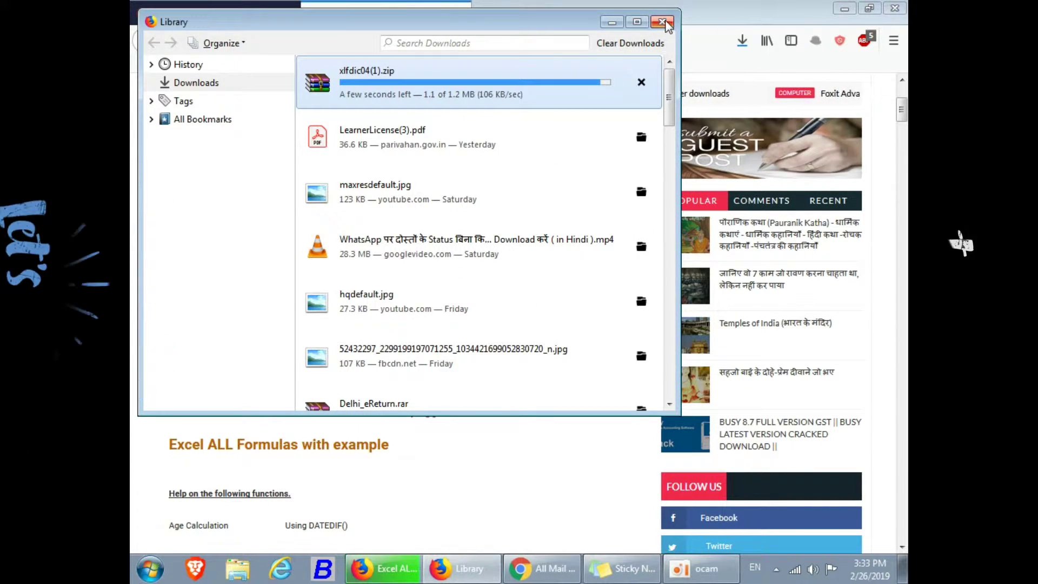
click(662, 22)
click(742, 40)
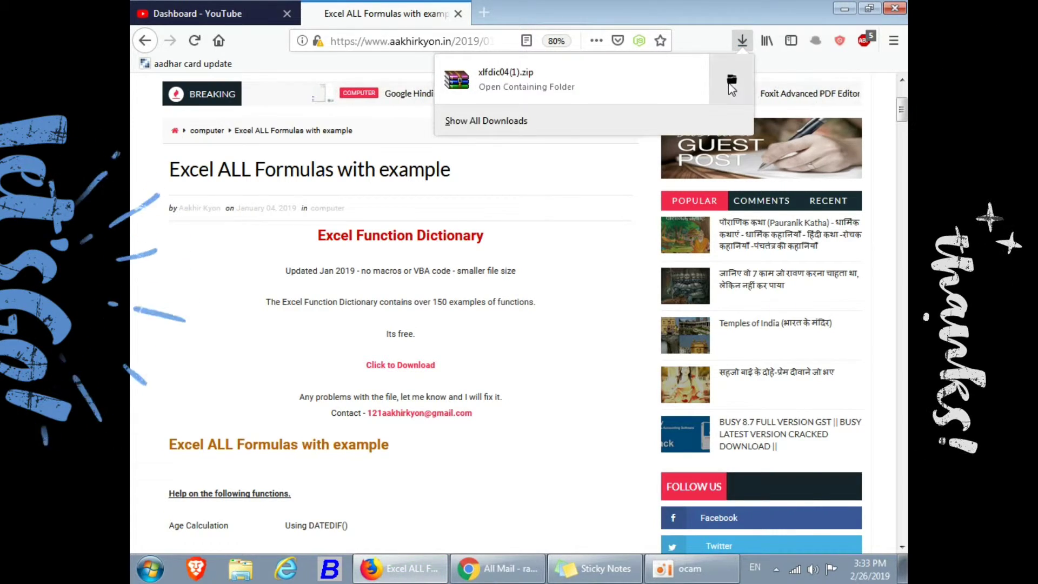
click(731, 79)
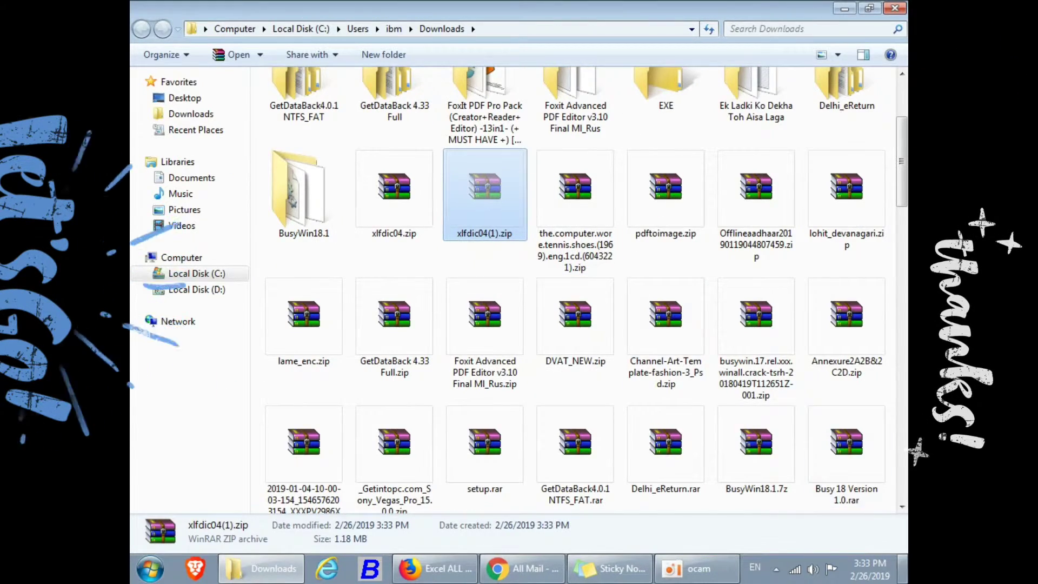
Step: Extract xlfdic04(1).zip into an xlfdic04(1) folder and open XLFDIC04.xls from it
key(super+d)
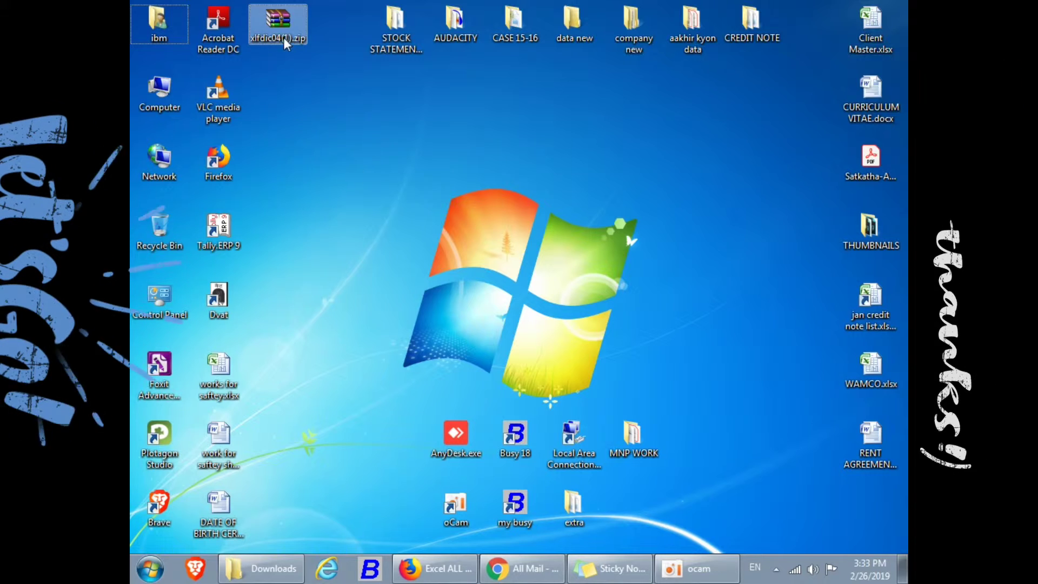
right_click(271, 21)
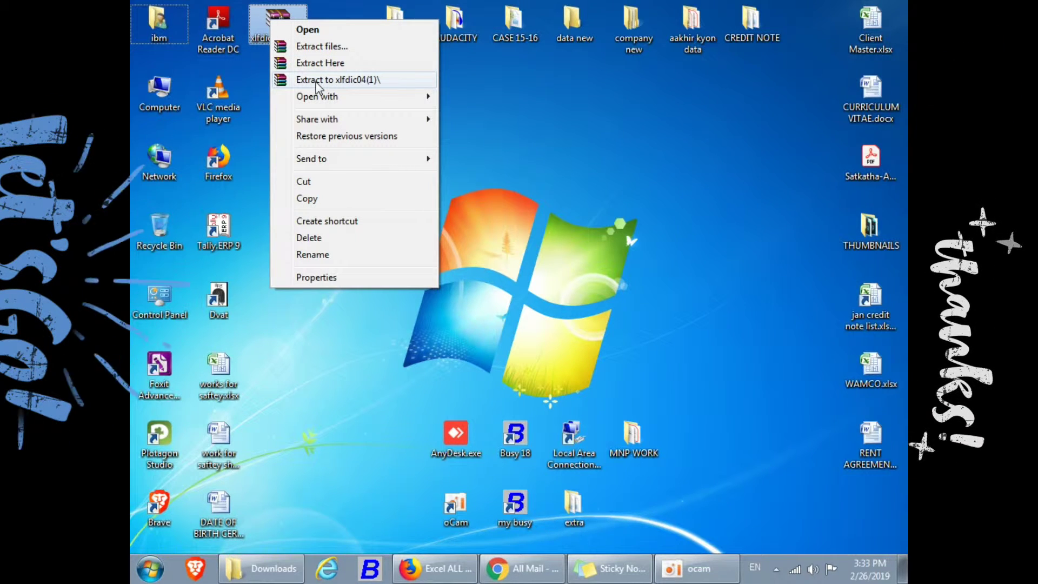
click(324, 80)
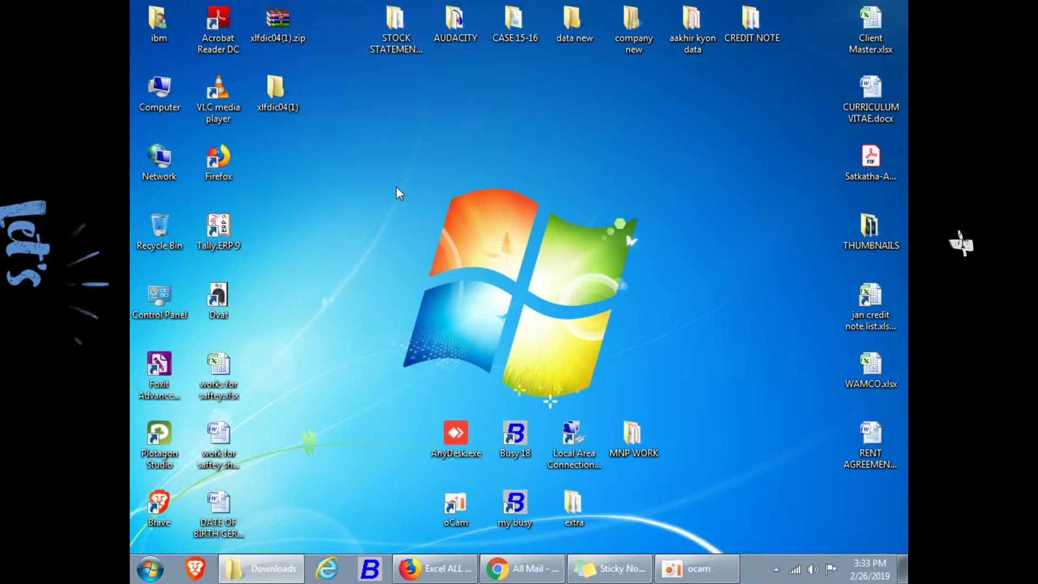
double_click(286, 109)
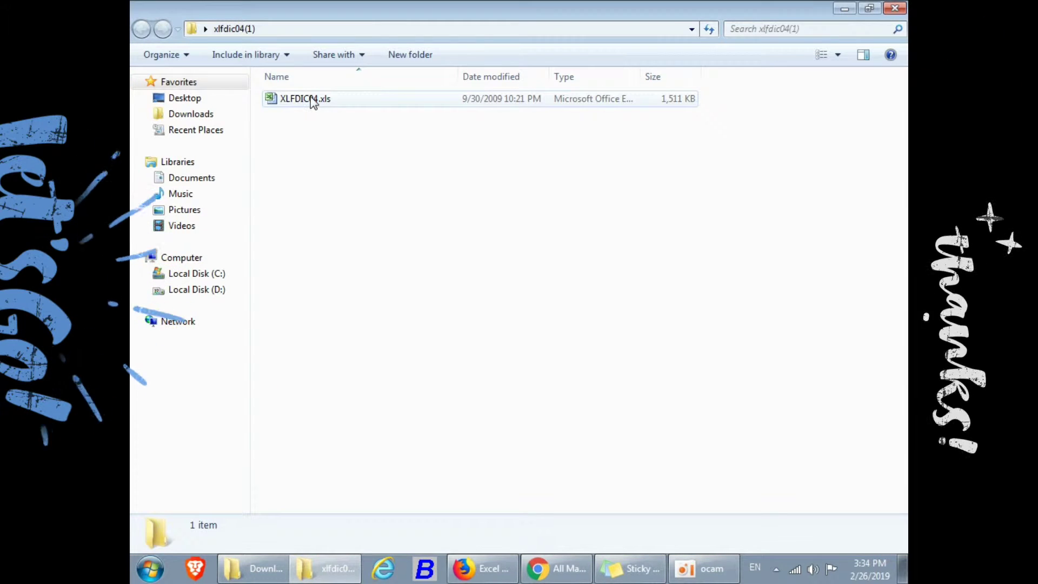
double_click(312, 100)
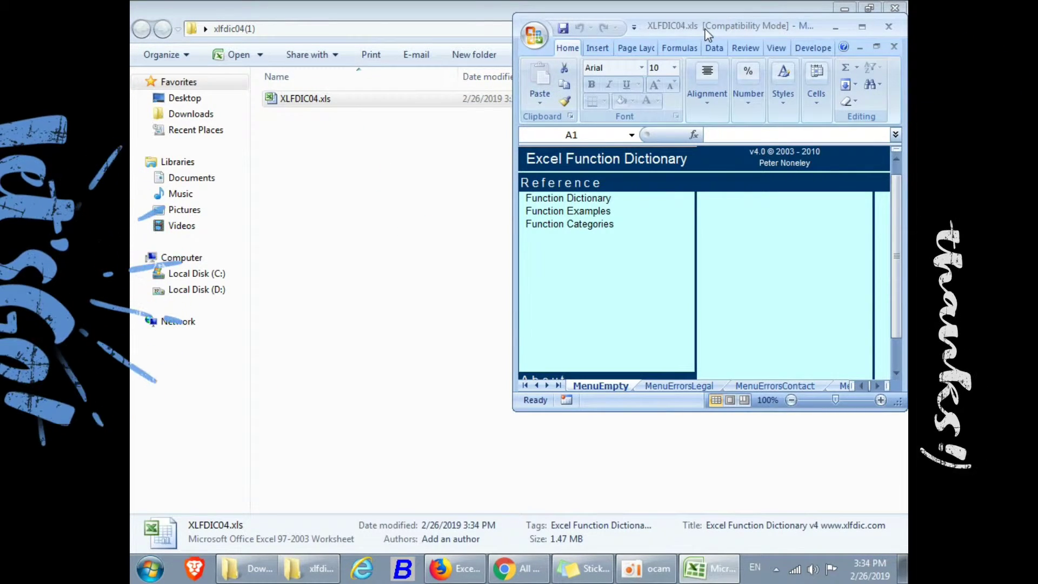
Step: Maximize Excel and scroll down the alphabetical Function Dictionary list
double_click(700, 33)
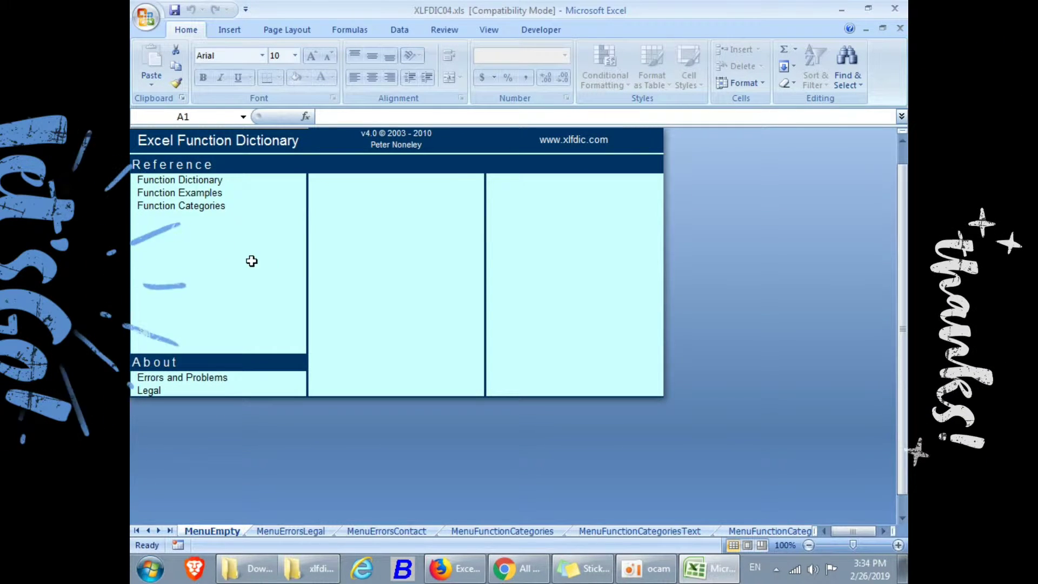
click(196, 184)
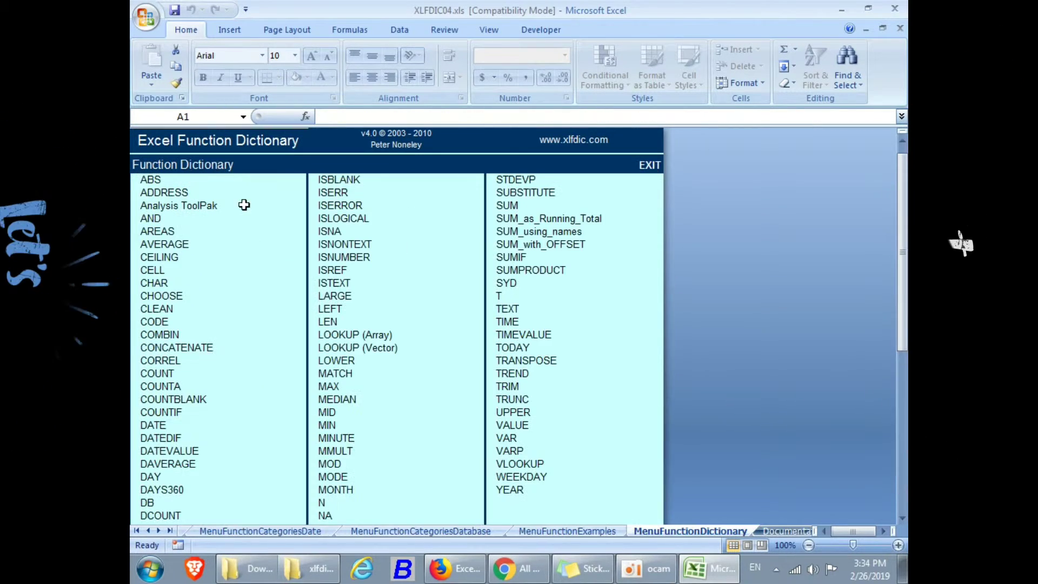
scroll(290, 241, down, 2)
scroll(290, 241, down, 2)
scroll(290, 240, down, 2)
scroll(291, 240, down, 5)
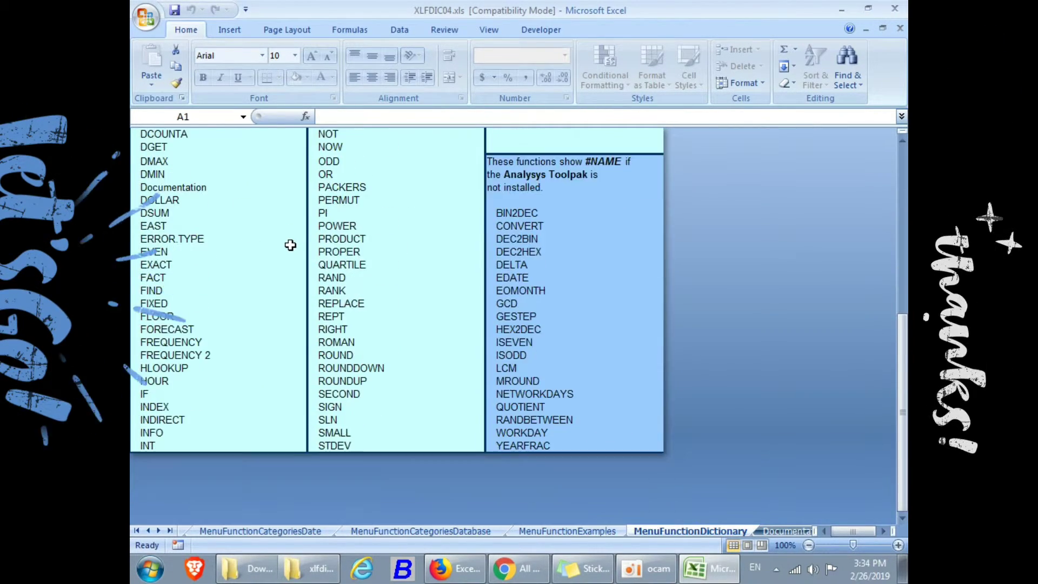
Step: Scroll back to the list's top and EXIT to the Reference menu
scroll(290, 245, up, 9)
scroll(290, 178, up, 2)
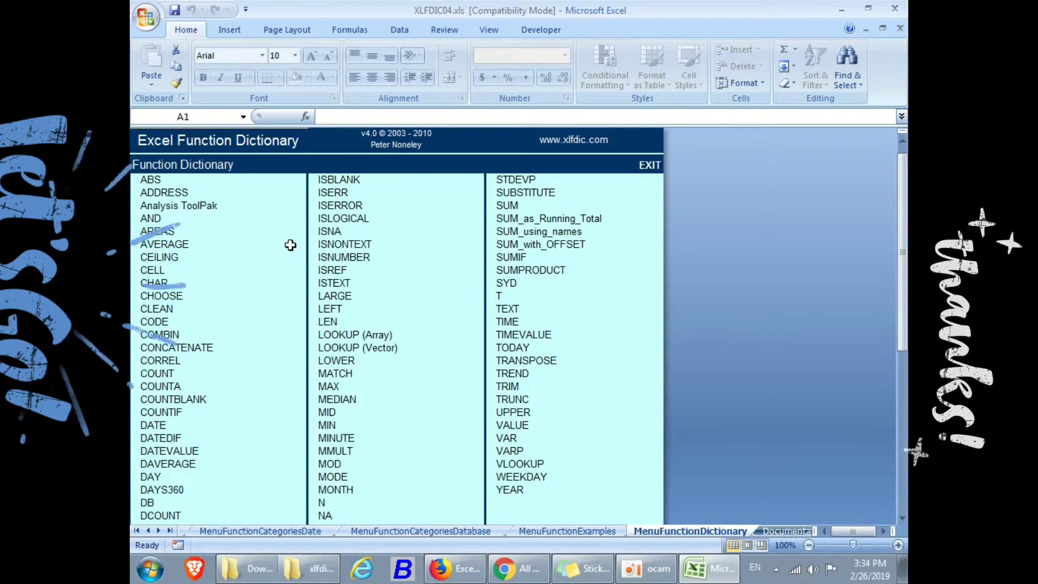
click(202, 145)
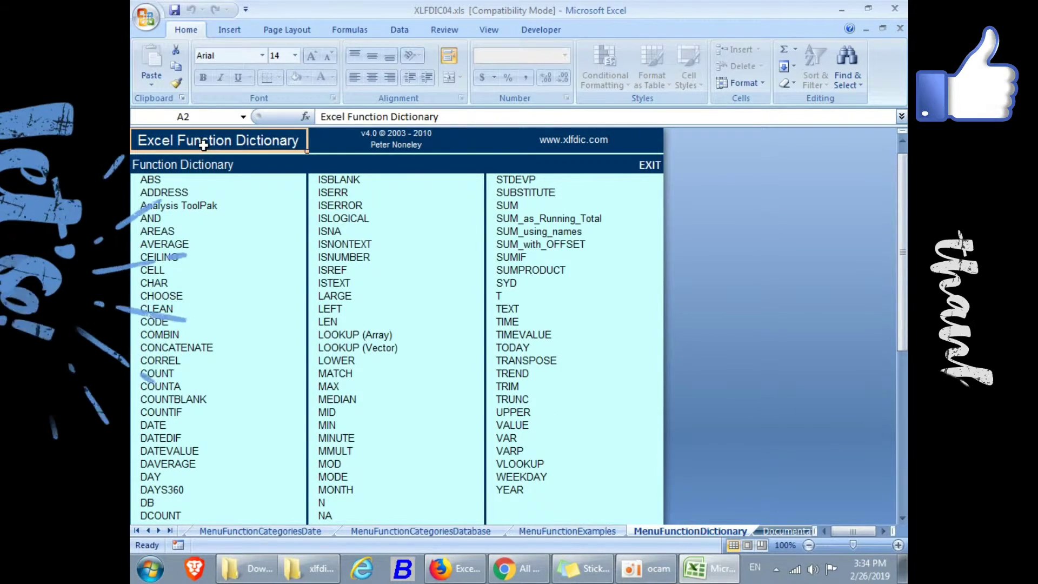
click(649, 168)
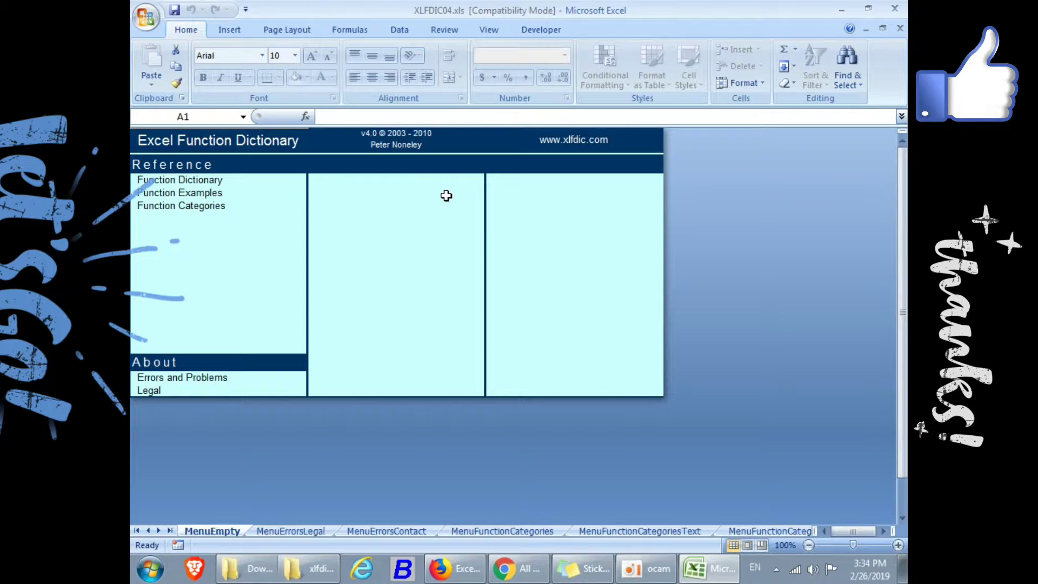
Step: Preview the Date, Financial and Text categories, then open SUM under Mathematical
click(173, 196)
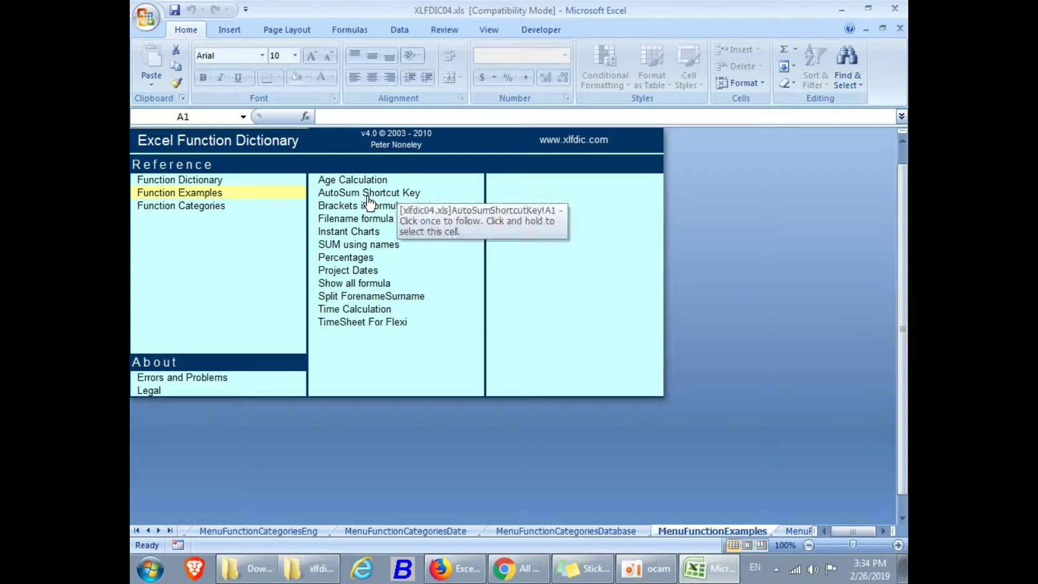
click(199, 212)
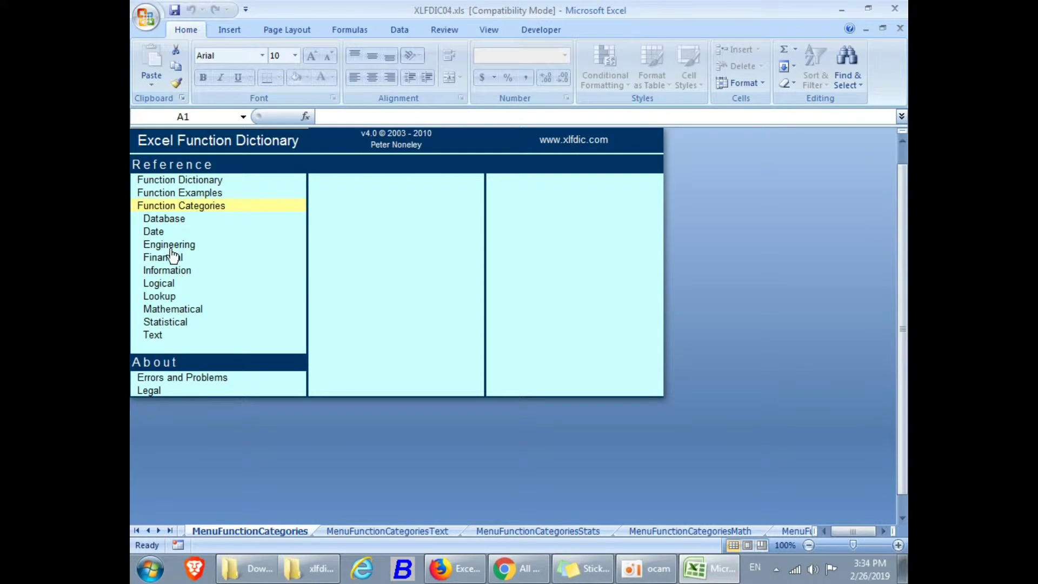
click(157, 232)
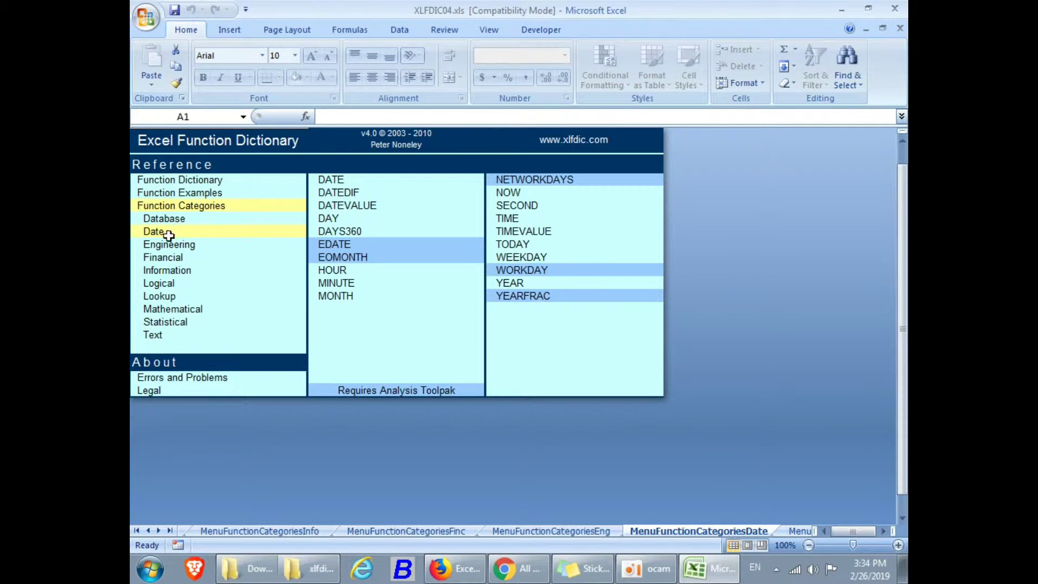
click(171, 255)
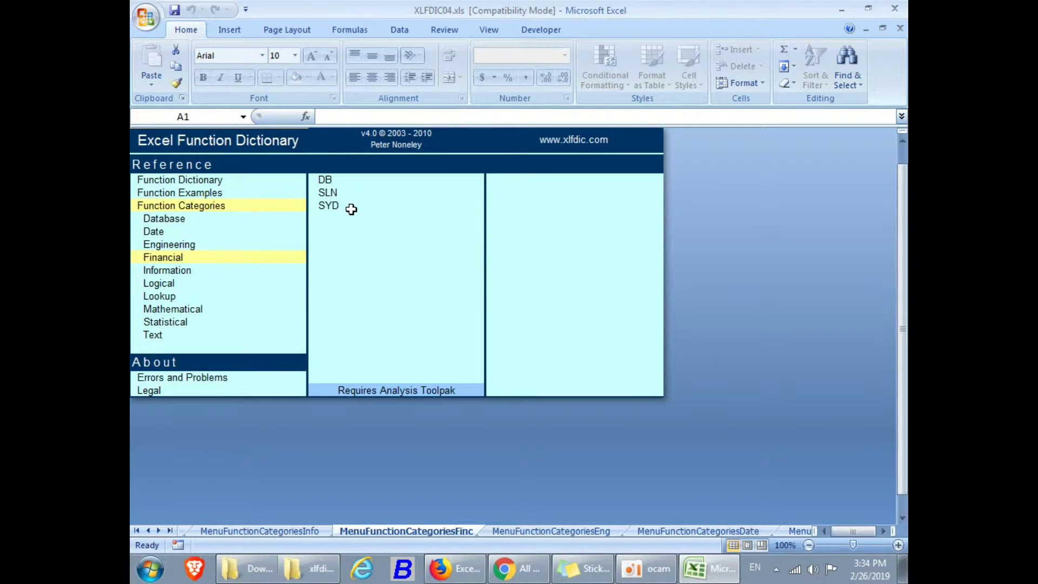
click(172, 311)
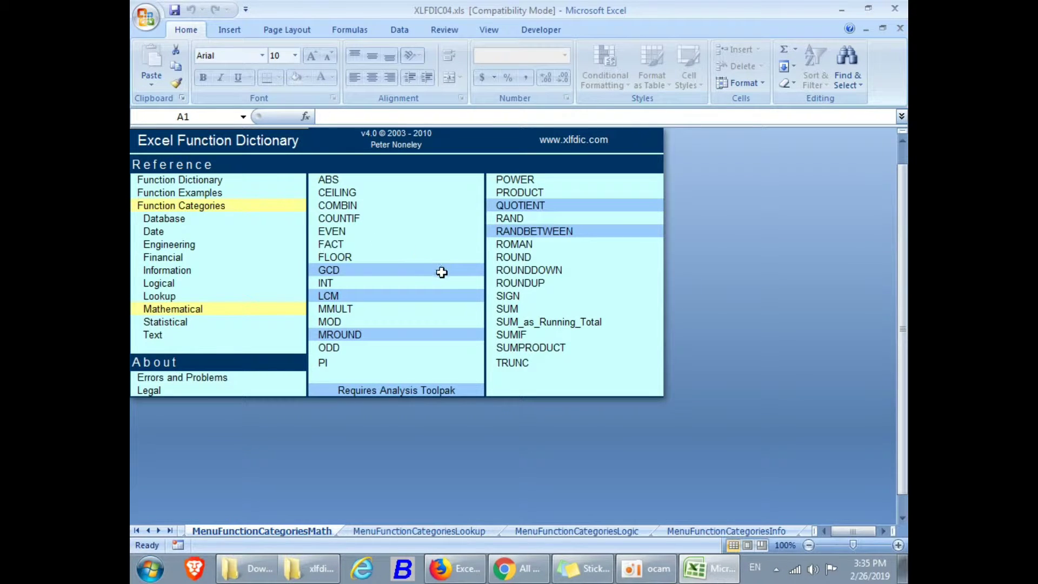
click(154, 336)
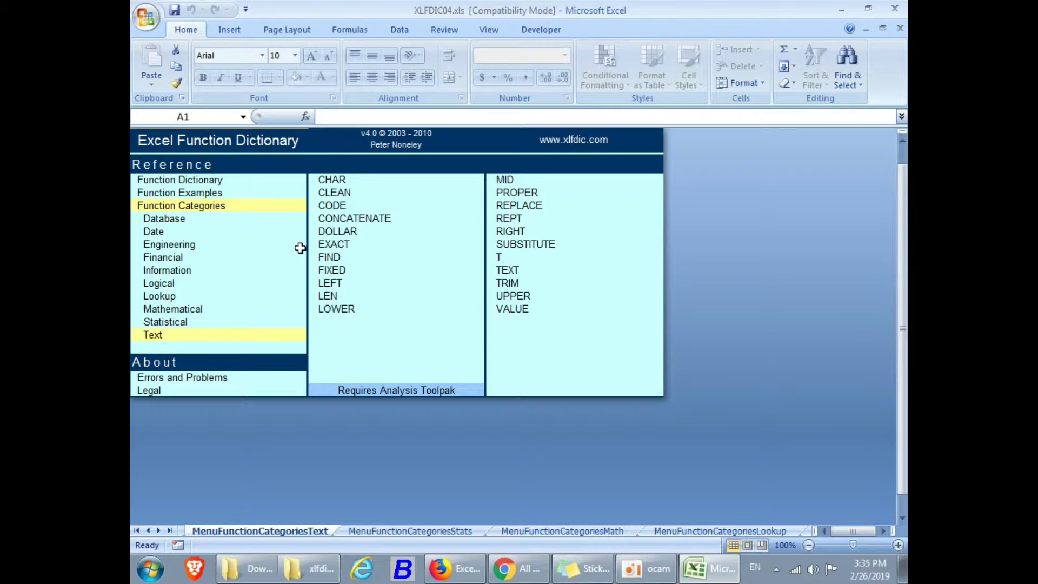
click(180, 313)
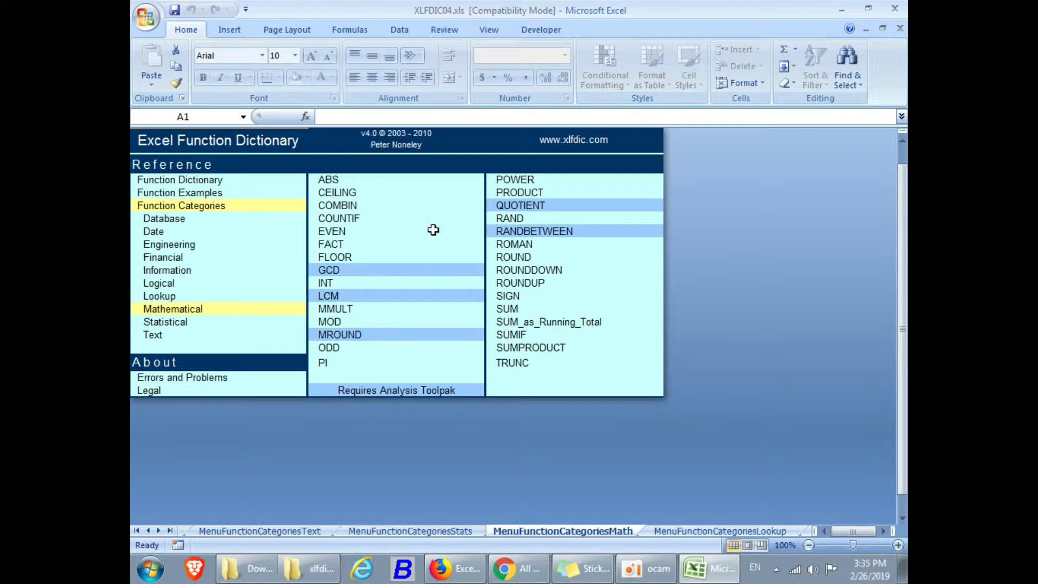
click(510, 312)
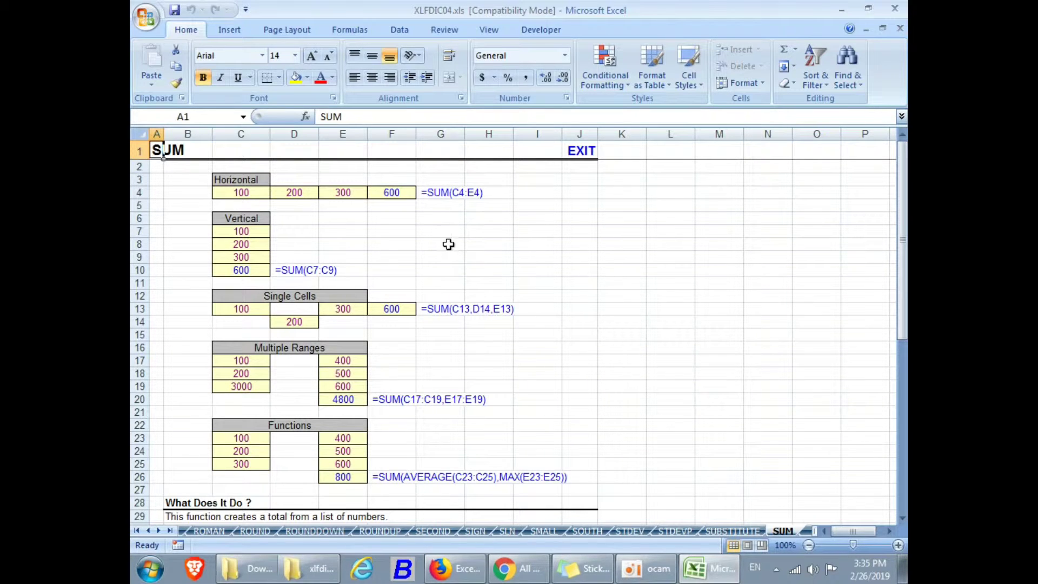
Step: Step through the Horizontal example values and view the total's formula =SUM(C4:E4)
click(228, 194)
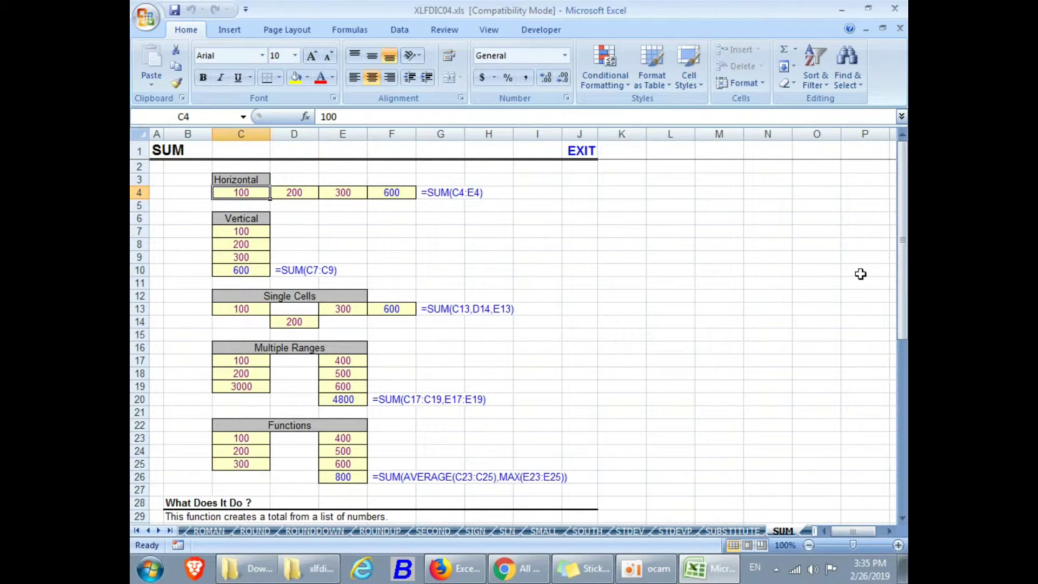
key(Right)
key(Right)
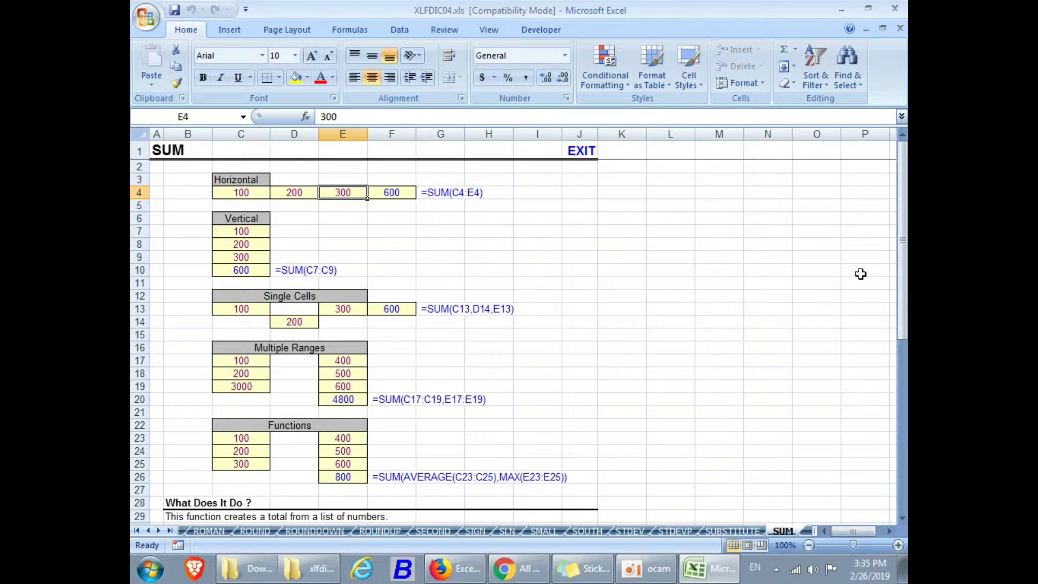
key(Right)
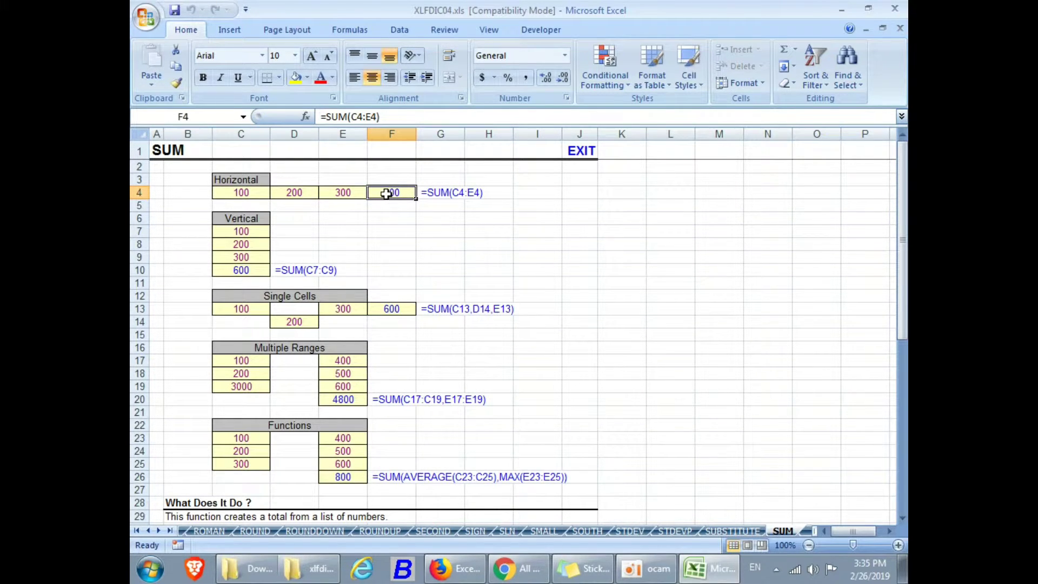
key(F2)
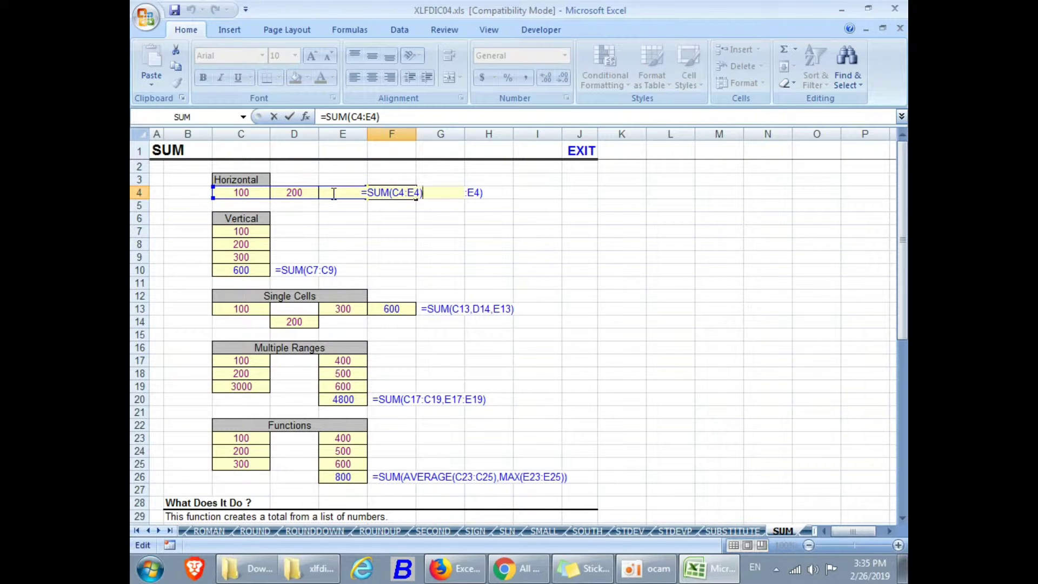
key(Return)
key(Up)
key(Left)
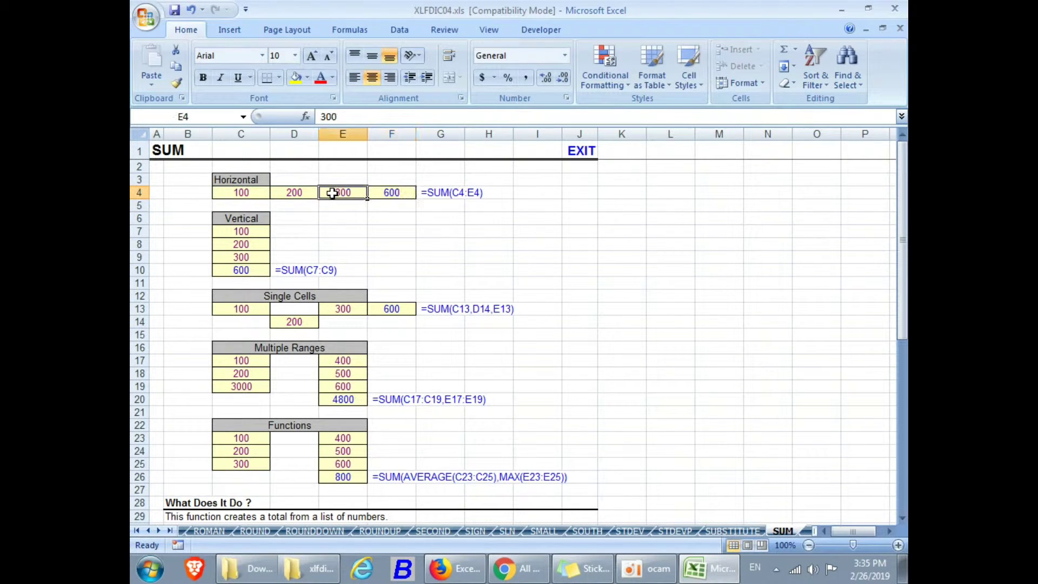
key(Left)
key(Left)
key(Right)
key(Right)
key(Right)
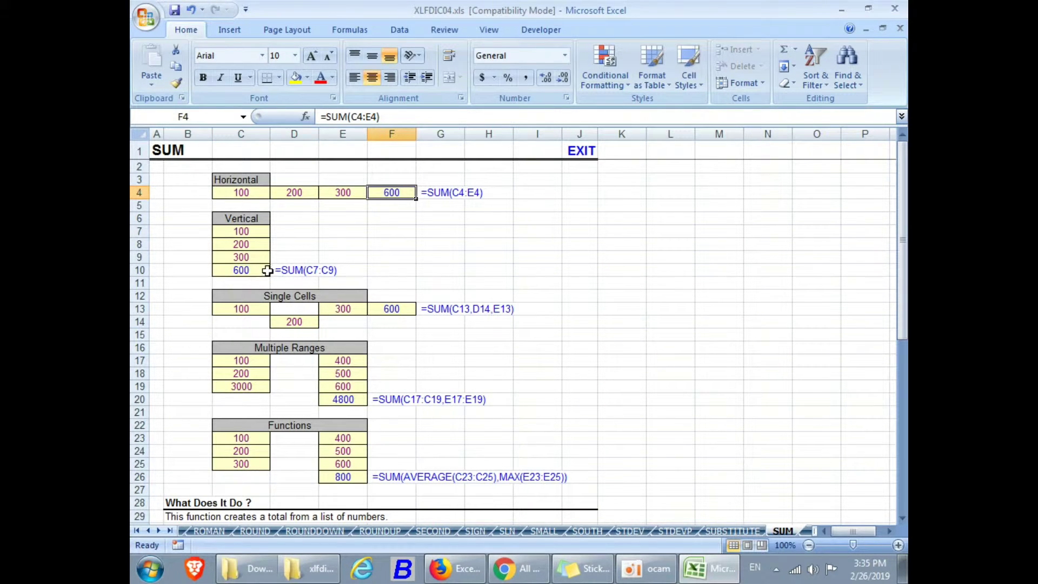
Step: Show the Vertical total's formula =SUM(C7:C9) in cell C10
click(316, 273)
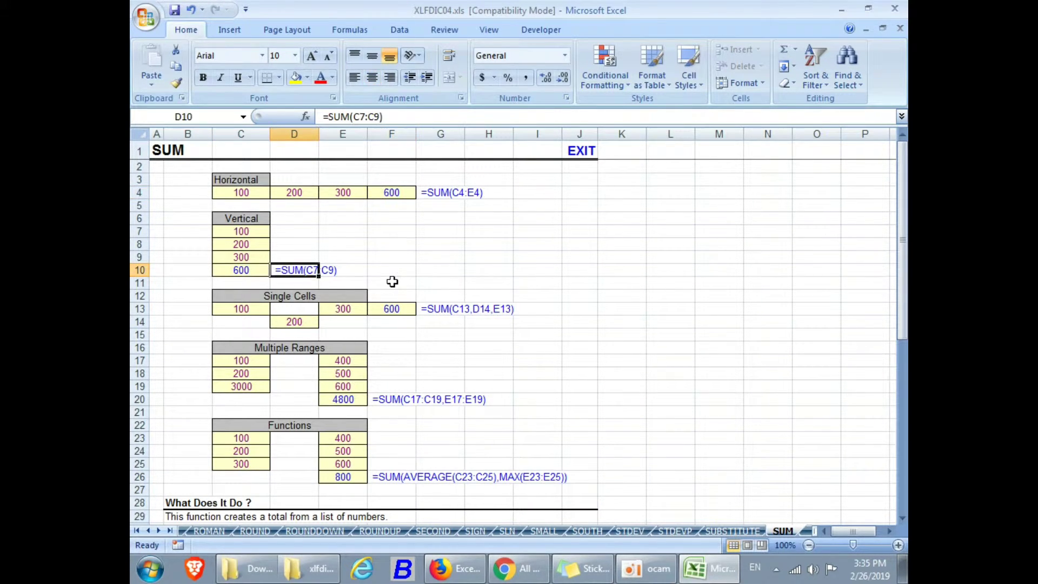
key(F2)
key(Escape)
key(Left)
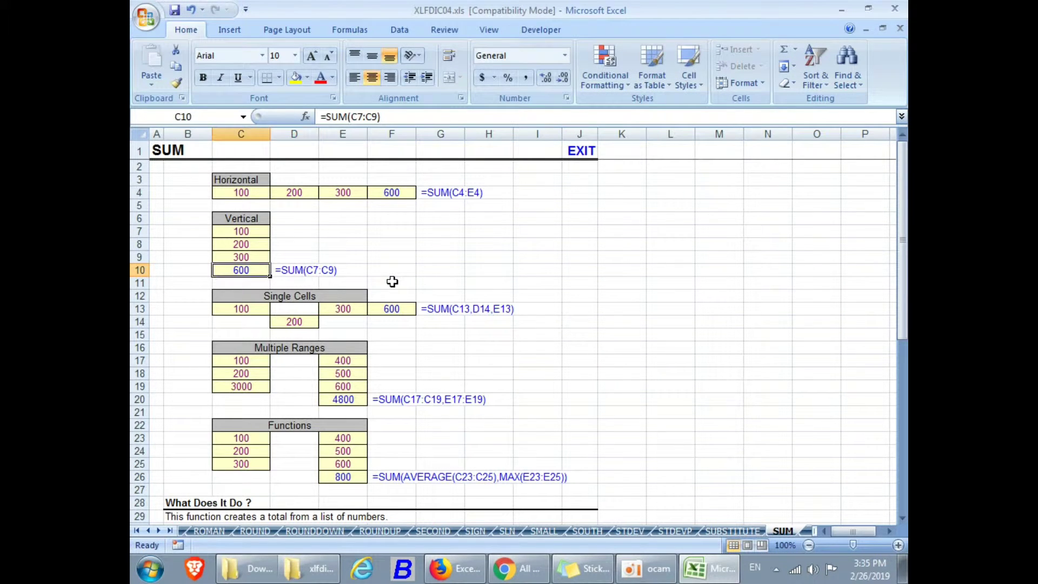
key(Left)
key(Right)
key(F2)
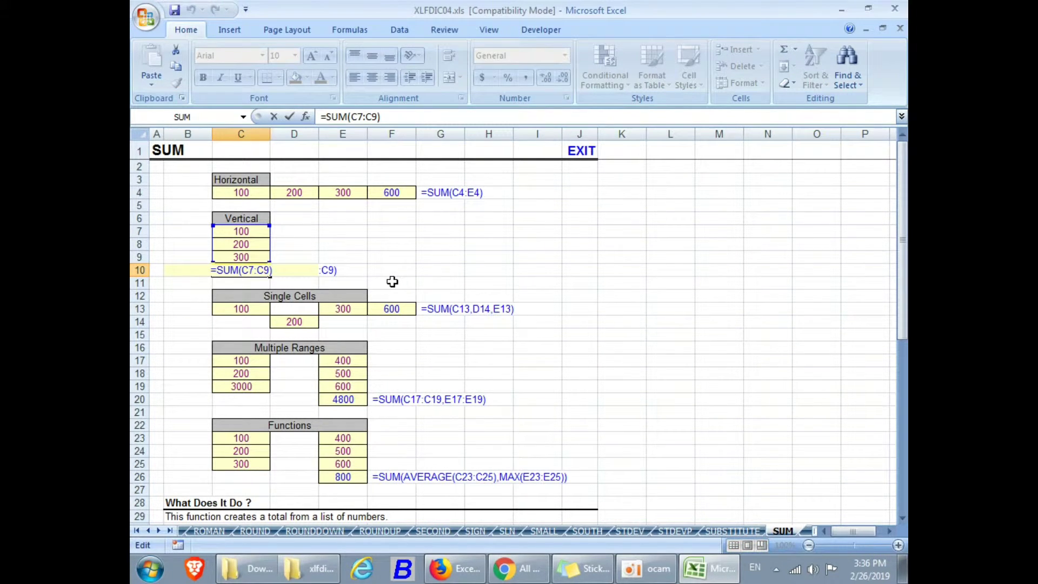
key(Escape)
key(Down)
key(Down)
key(Down)
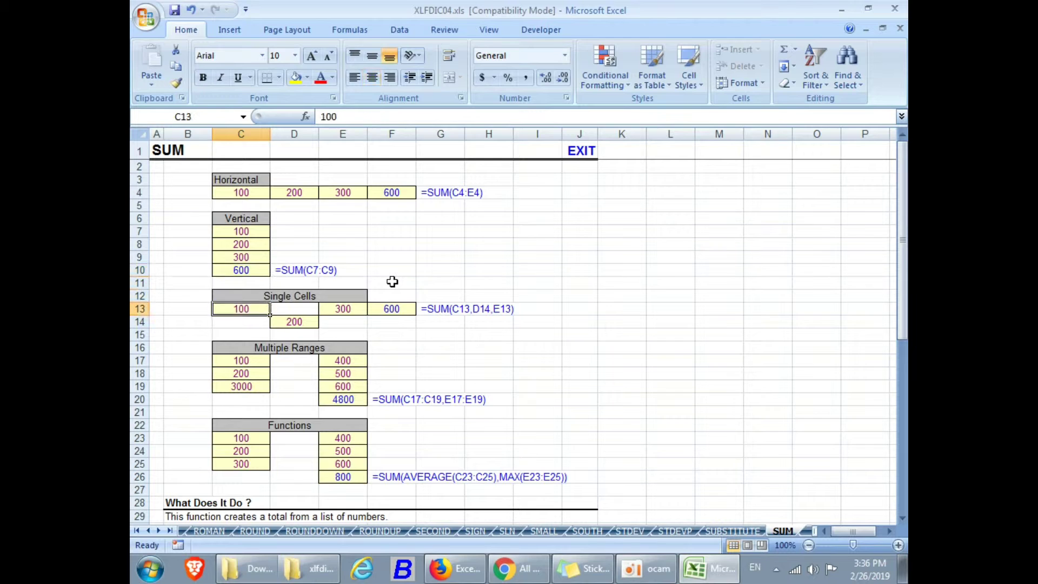
key(Right)
key(Right)
key(Right)
key(F2)
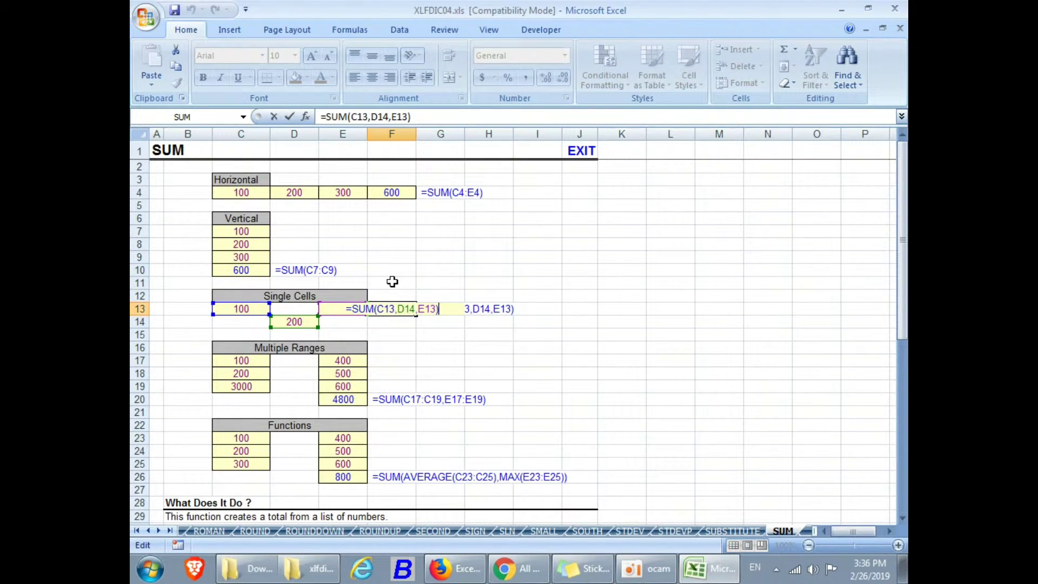
key(Escape)
key(Down)
key(Down)
key(Down)
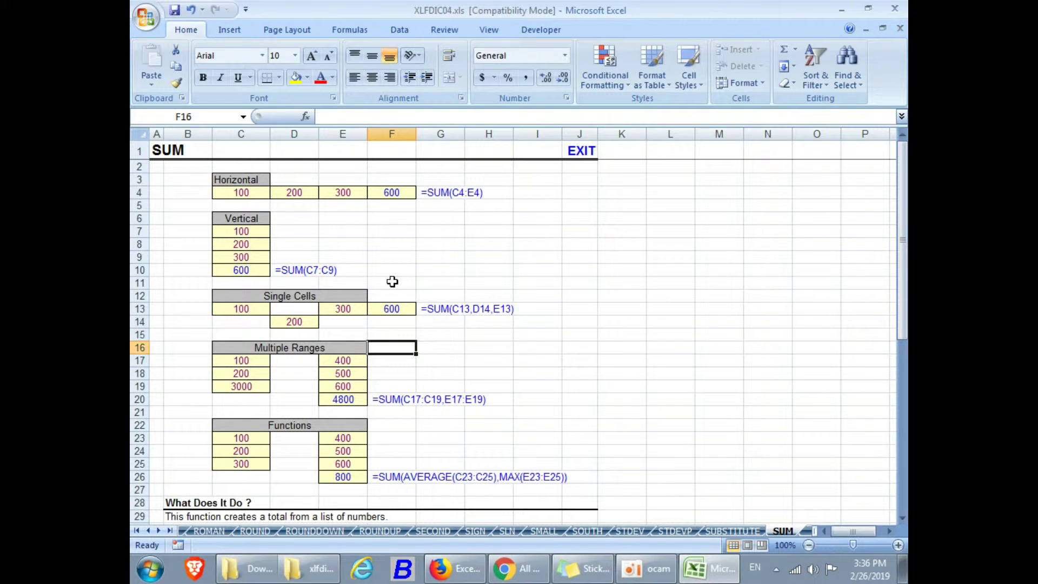
key(Down)
key(Down)
key(Down)
key(Left)
key(Down)
key(F2)
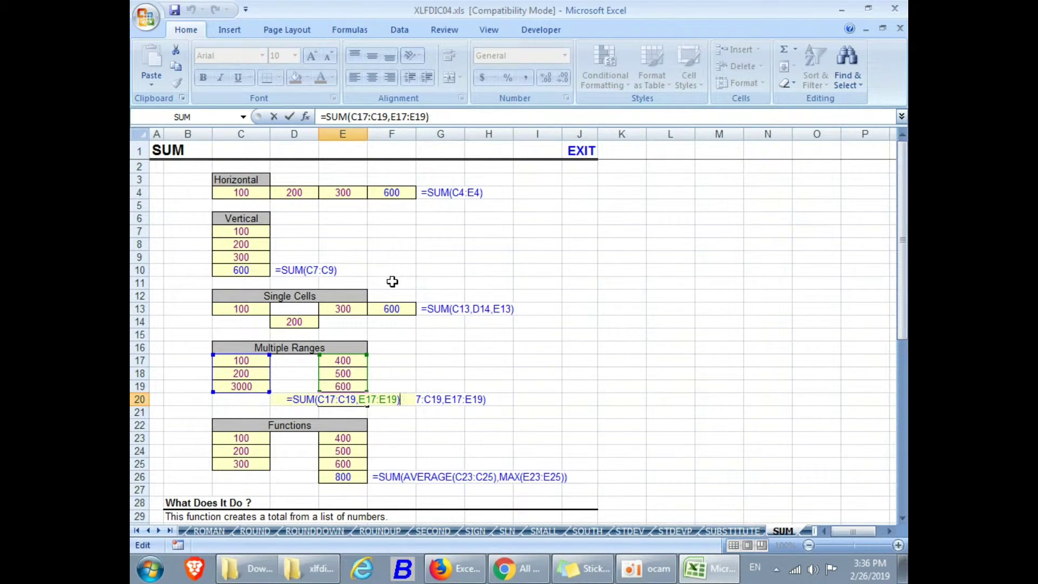
key(Escape)
key(Down)
key(Down)
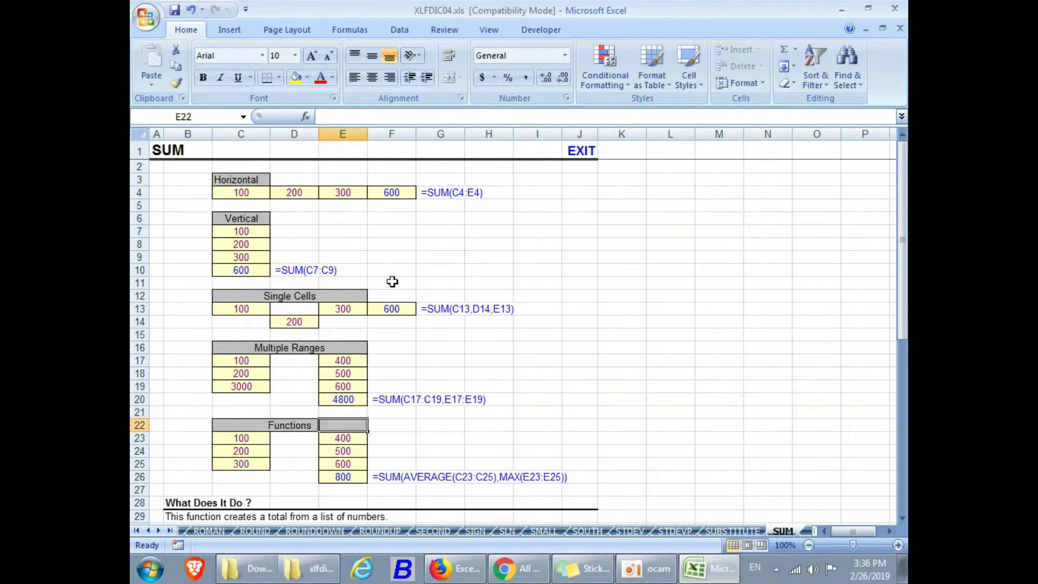
key(Down)
key(Down)
key(Down)
key(Down)
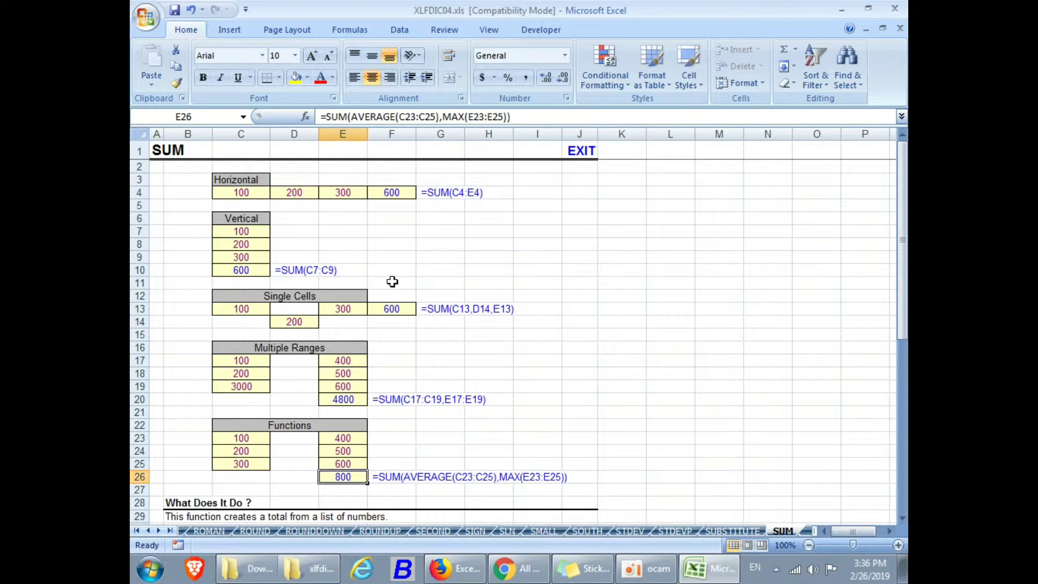
key(F2)
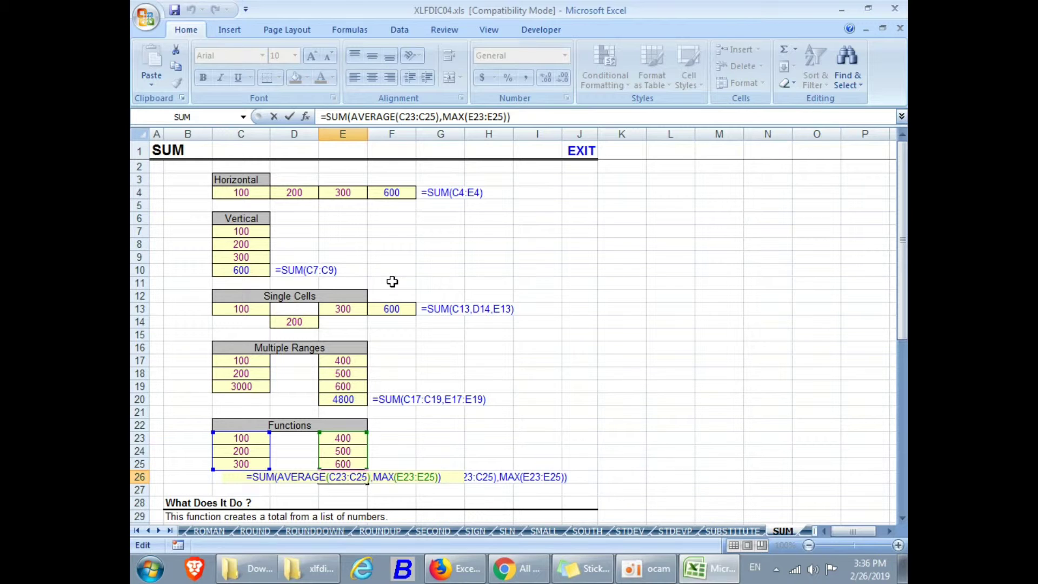
key(Return)
key(Up)
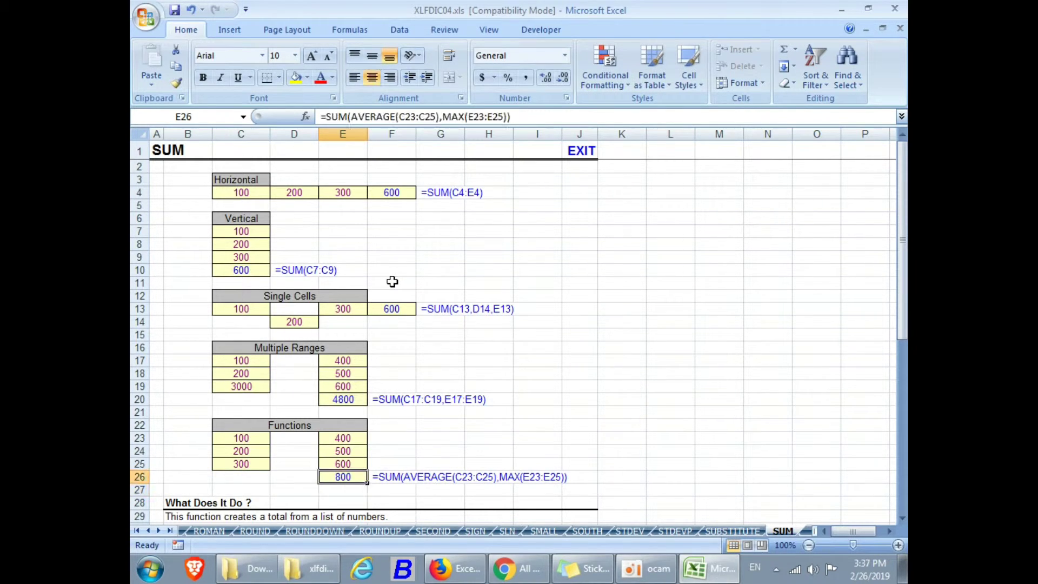
key(Down)
key(Down)
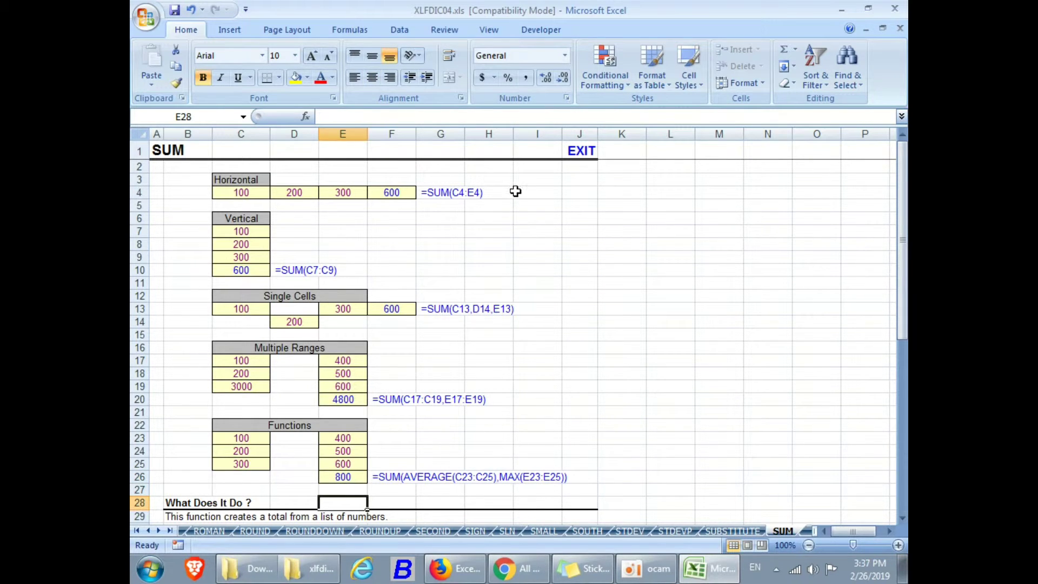
Step: EXIT the SUM sheet to the alphabetical function list and scroll through it
click(581, 155)
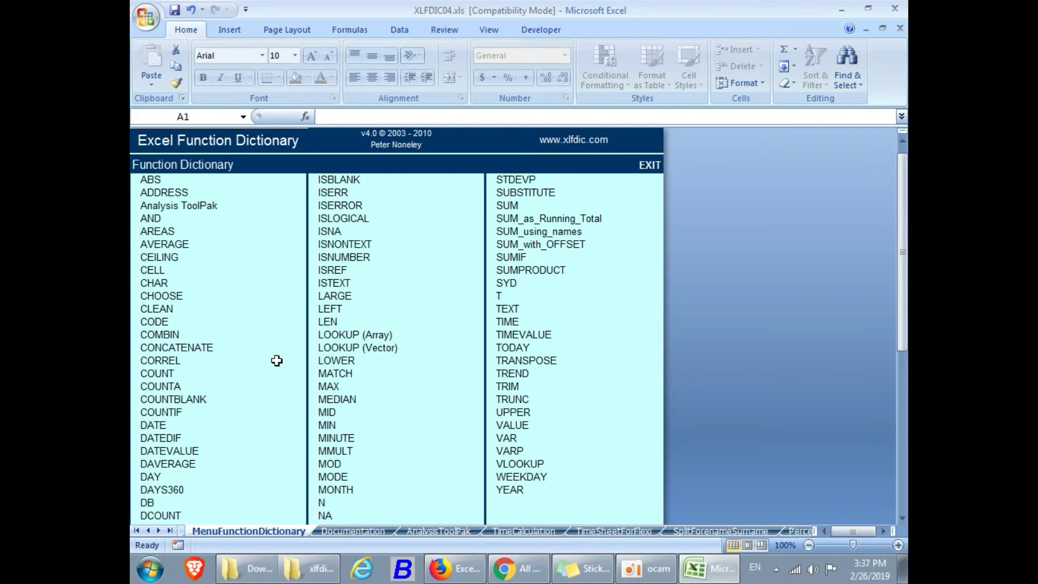
scroll(277, 360, down, 1)
scroll(276, 361, down, 1)
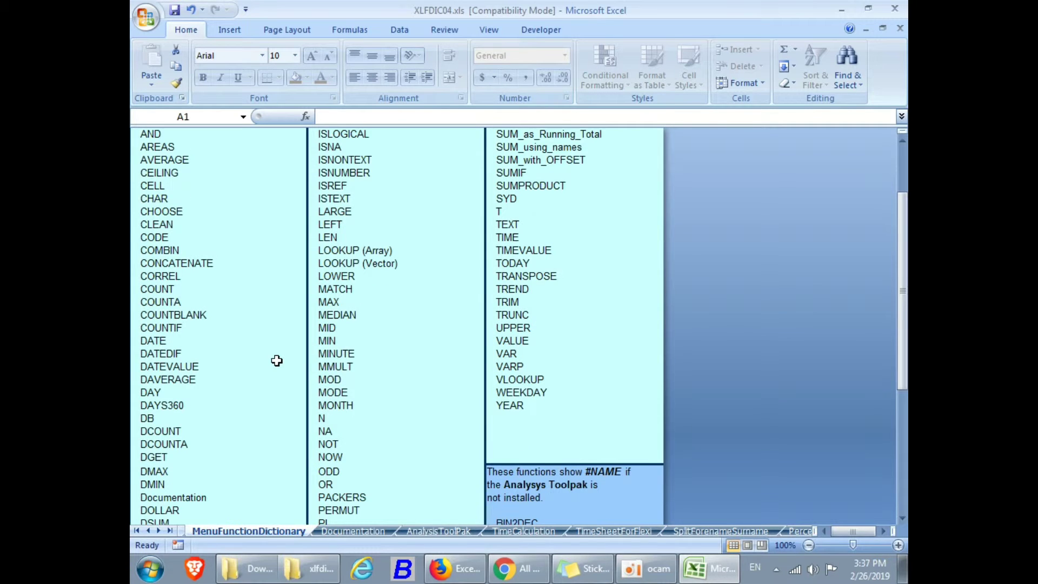
scroll(276, 360, down, 1)
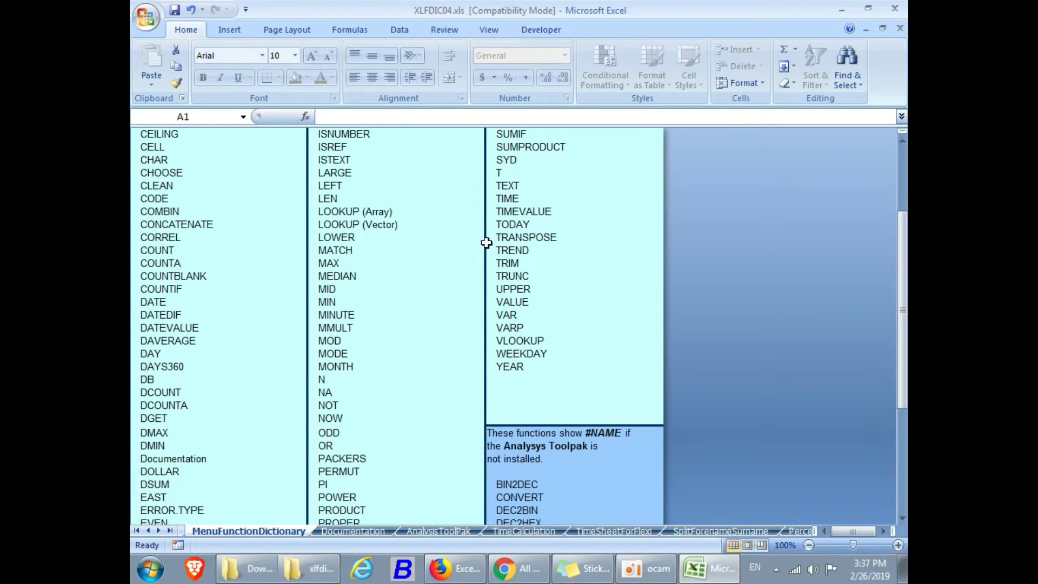
scroll(486, 242, up, 3)
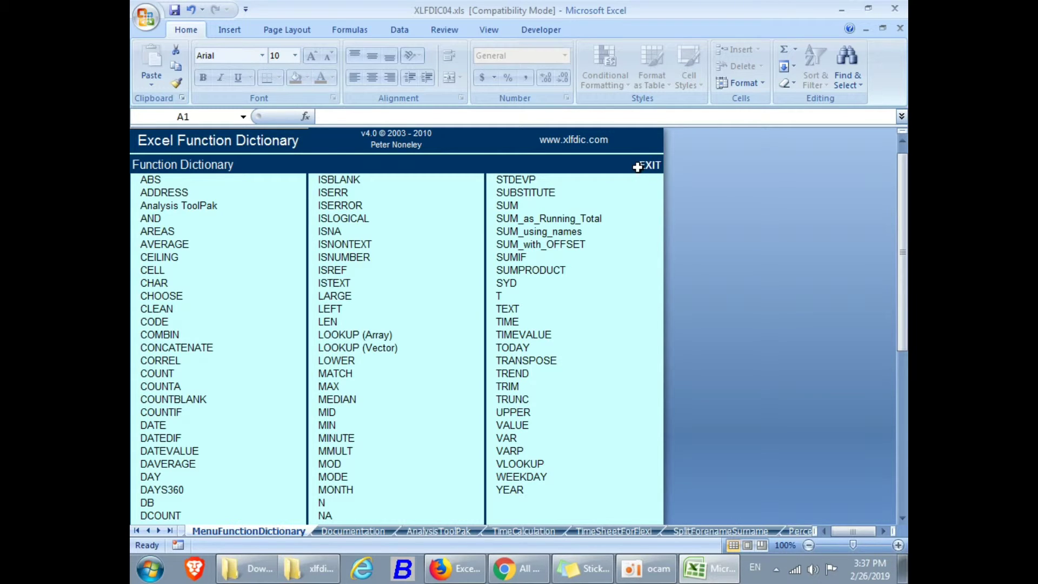
Step: Use the EXIT link to return to the Reference menu, briefly reopening the function list
click(638, 167)
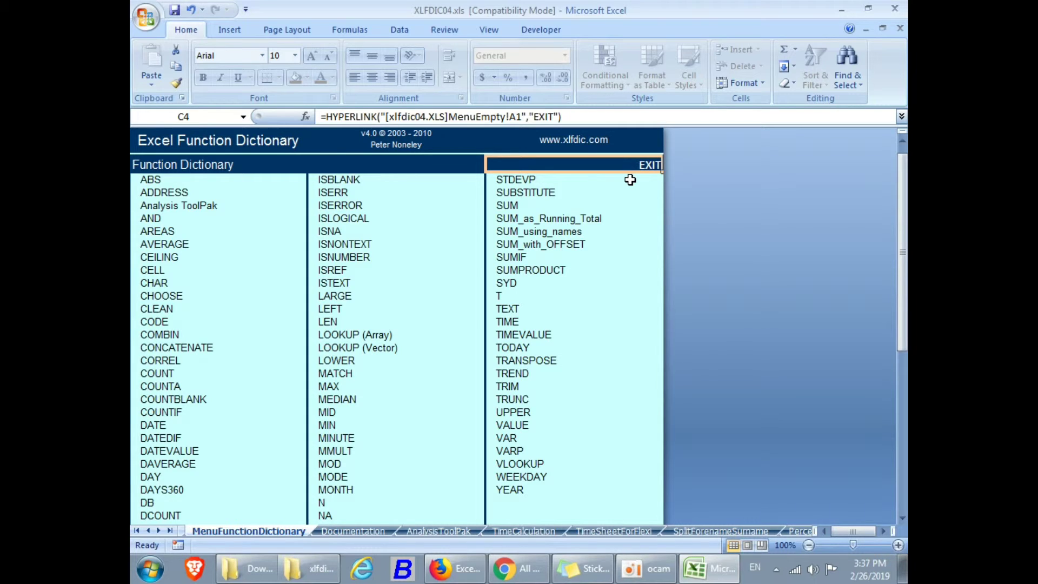
click(630, 180)
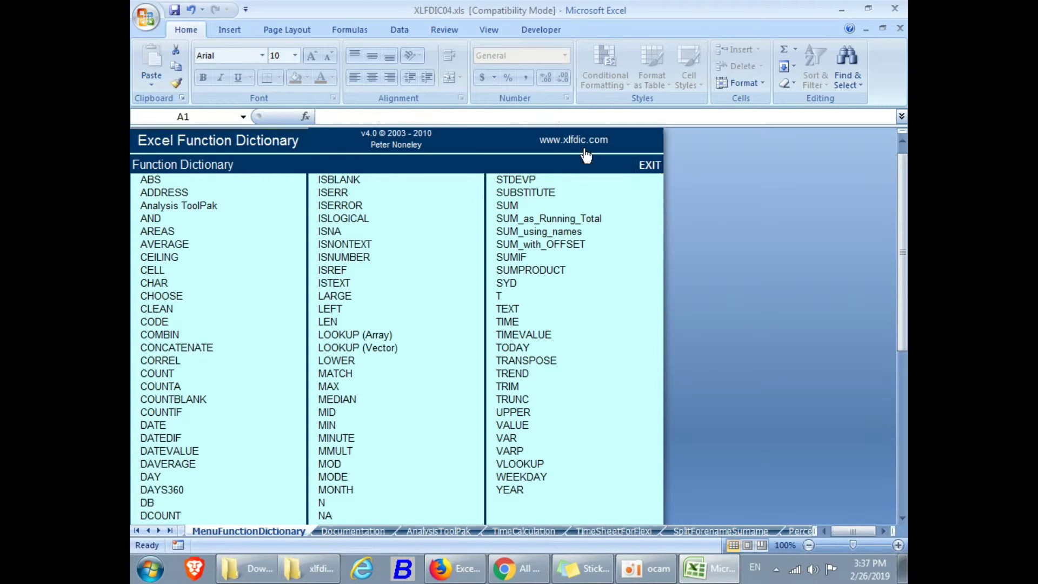
click(646, 166)
click(645, 164)
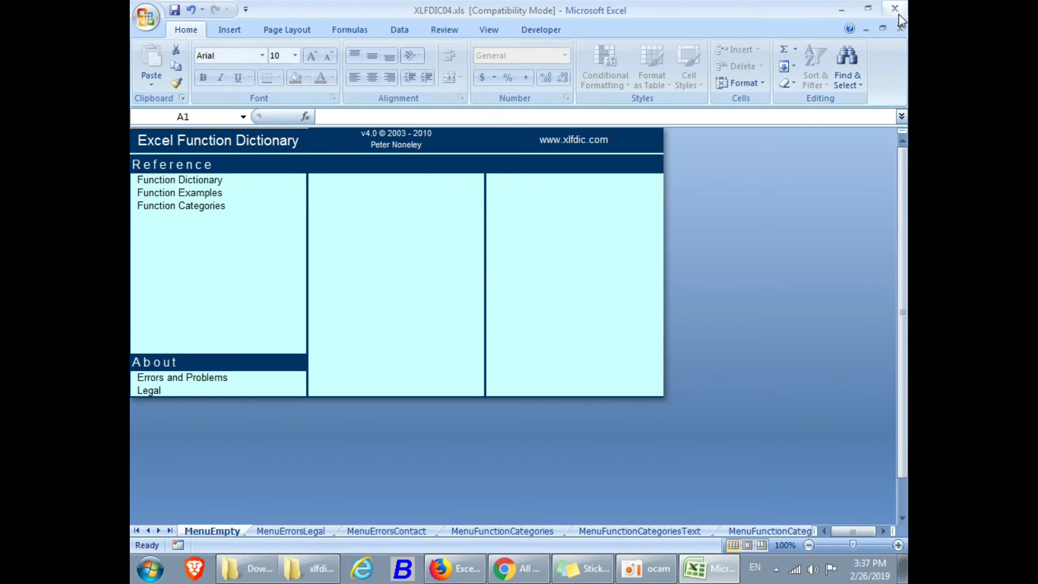
click(179, 179)
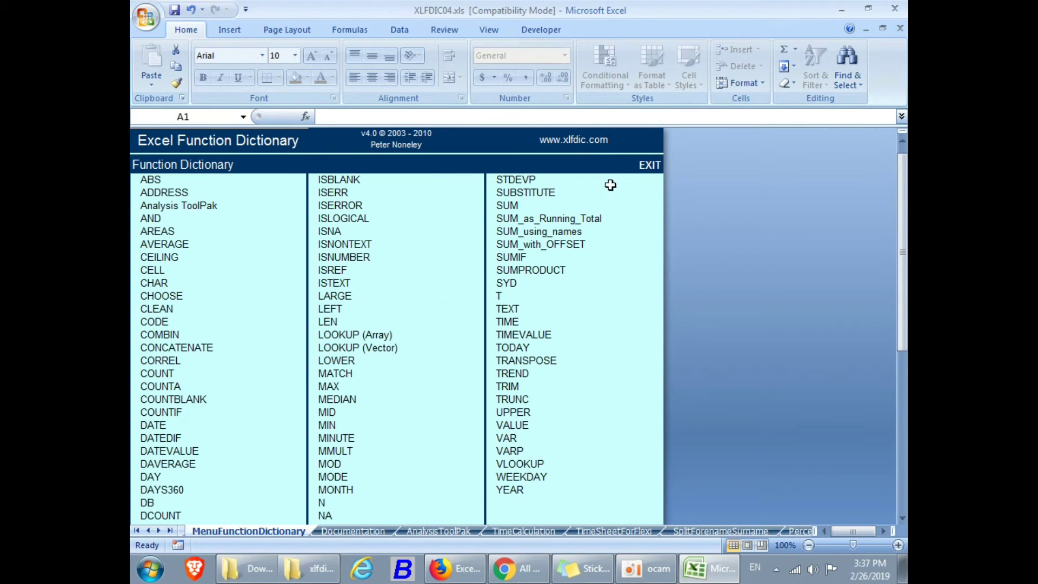
click(646, 166)
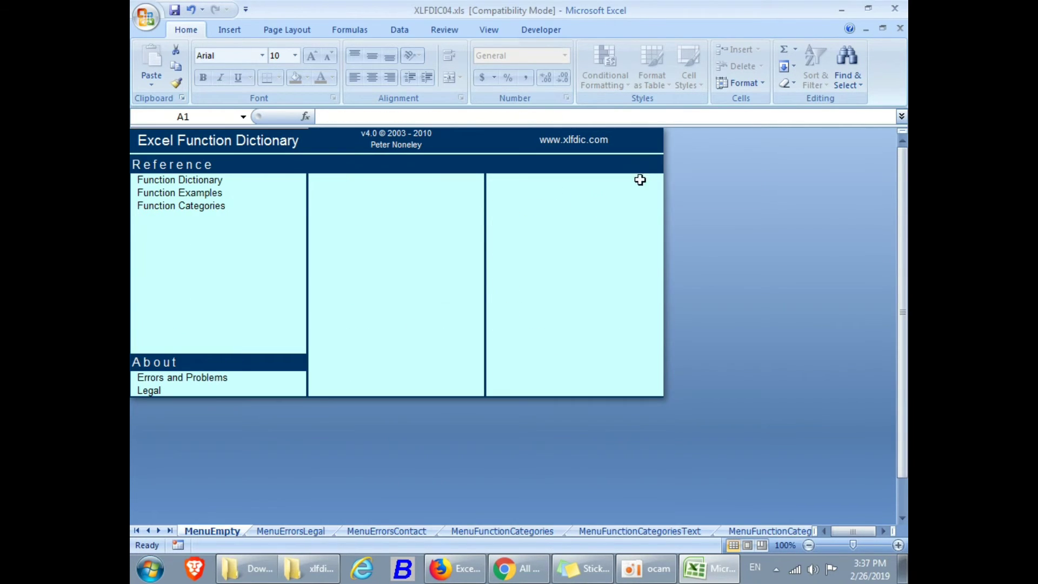